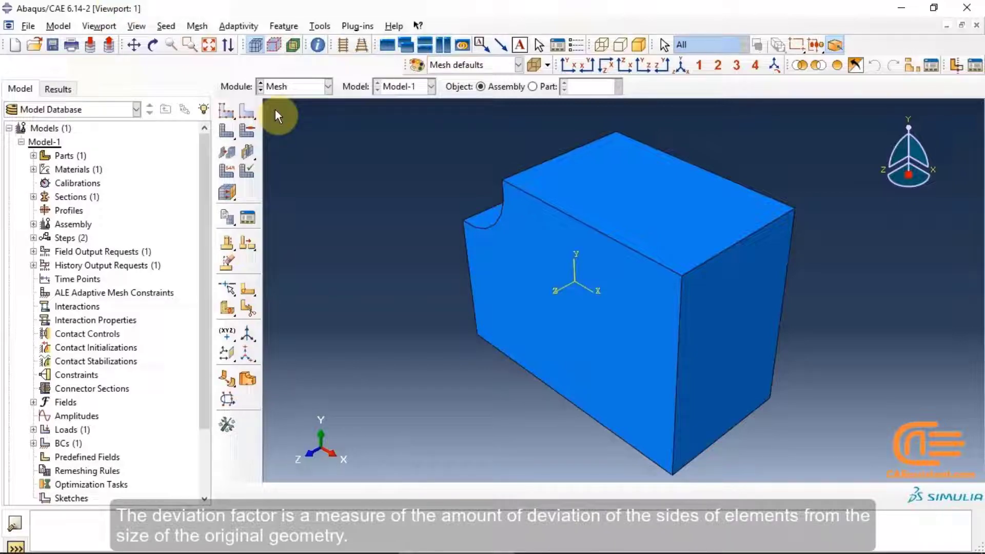
# - Switch the meshing object from the assembly to Part-1
pyautogui.click(228, 115)
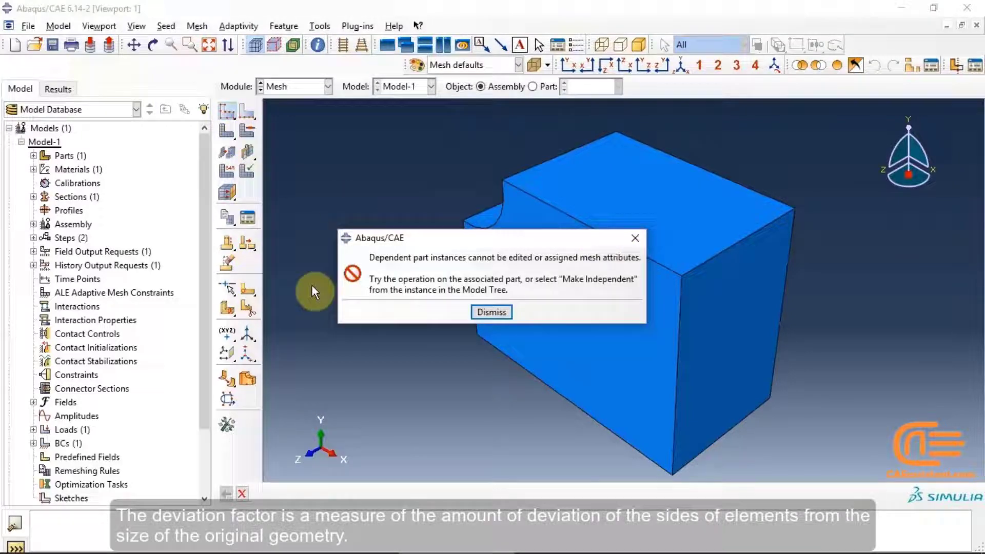
pyautogui.click(636, 238)
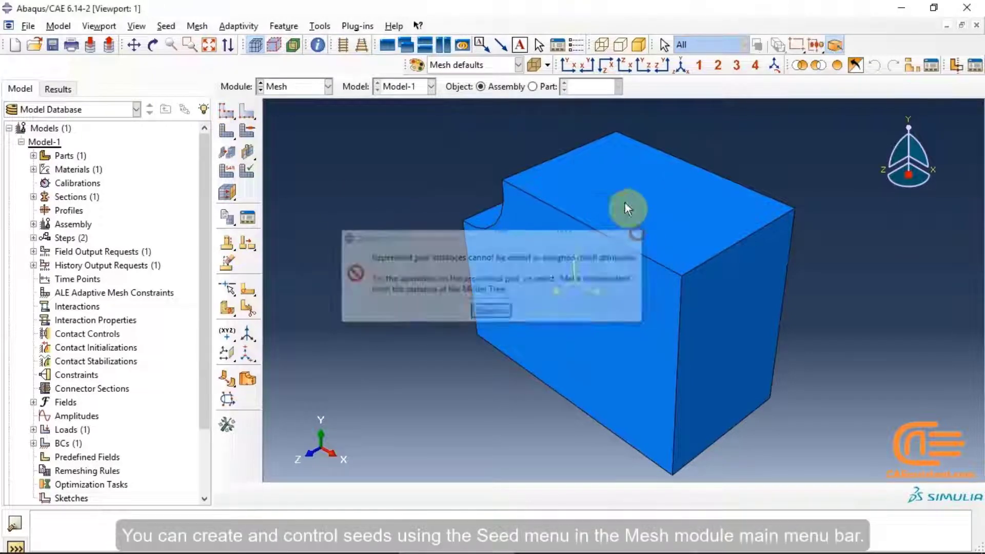
pyautogui.click(537, 86)
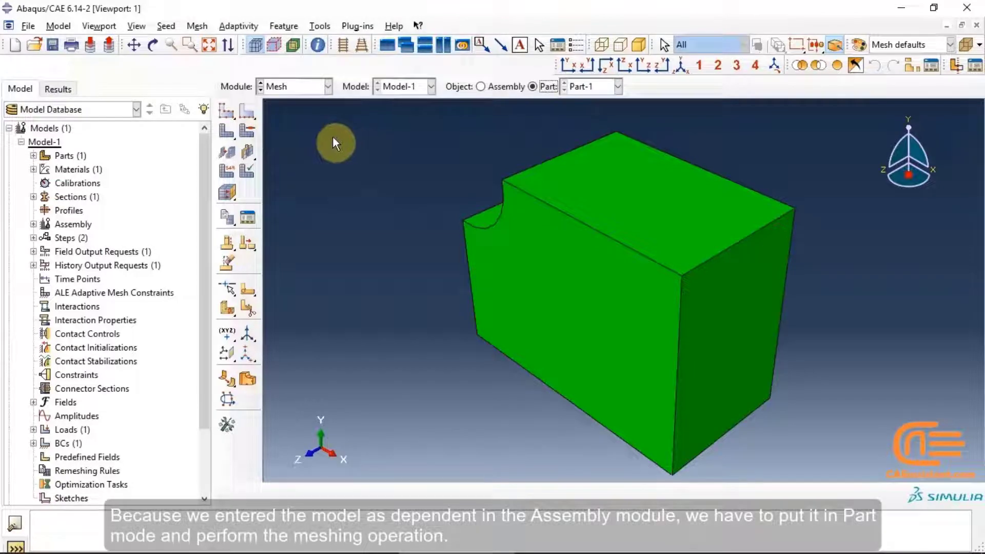
# - Examine the global size, curvature control and minimum size settings in the part's Global Seeds options
pyautogui.click(223, 112)
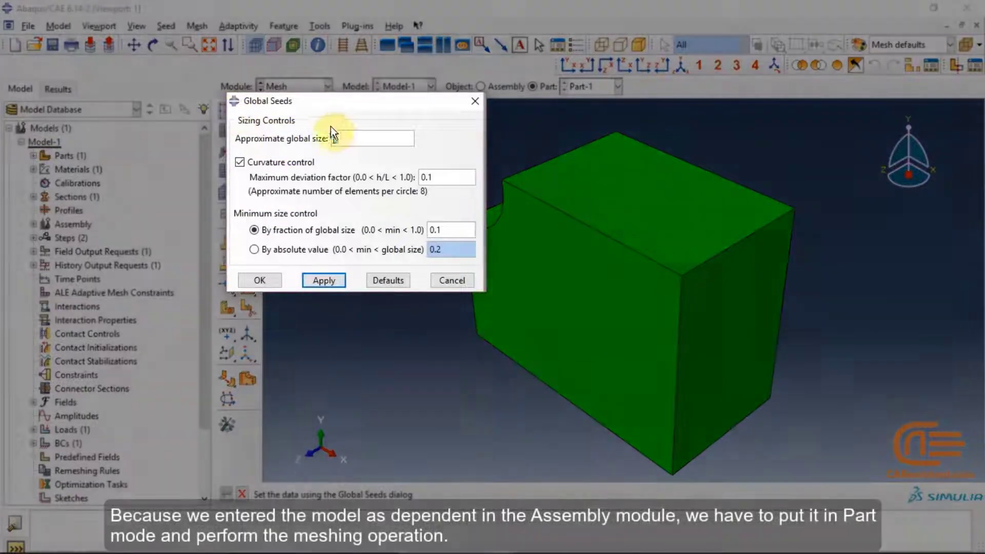
pyautogui.doubleClick(366, 142)
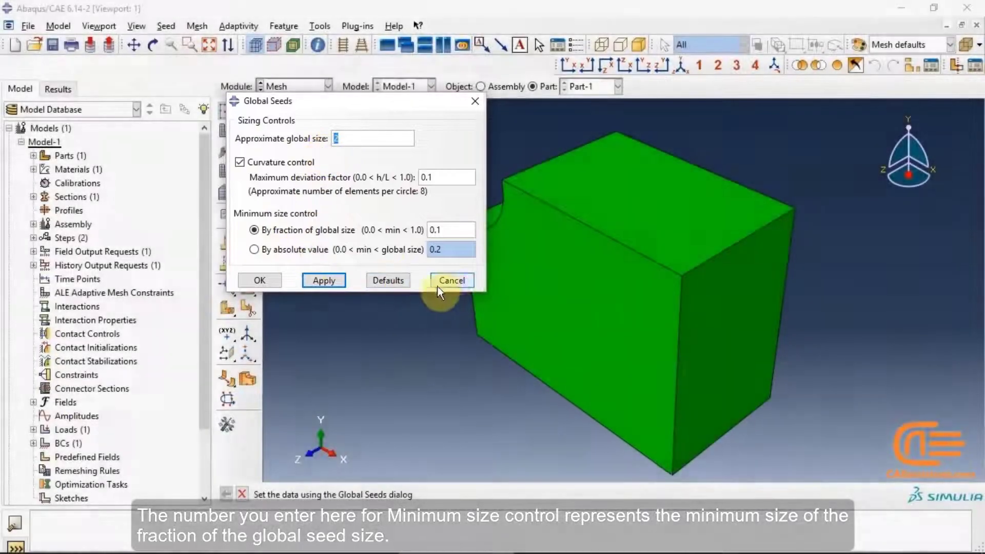
pyautogui.click(444, 281)
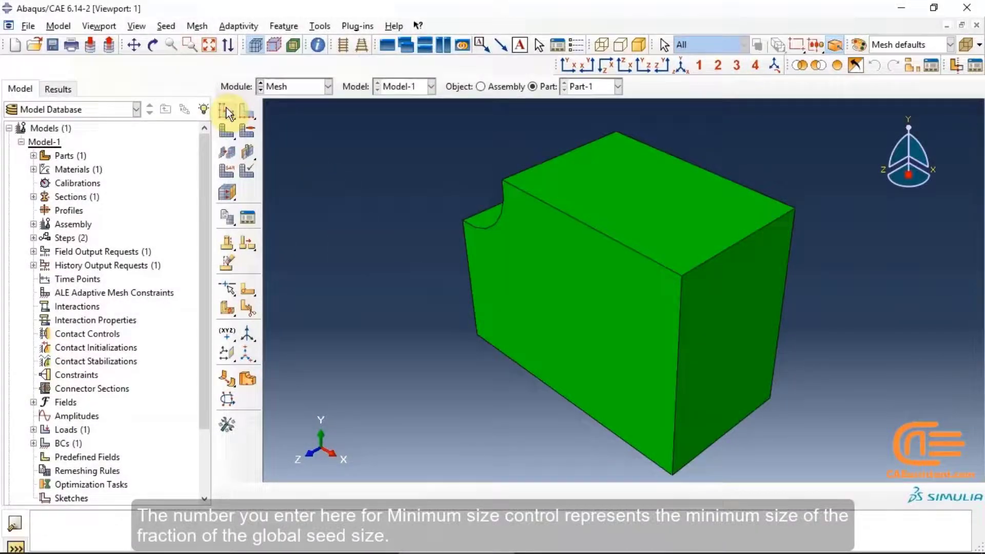
# - Select the top face's two long parallel edges for local seeding and use the By size method without bias
pyautogui.click(244, 113)
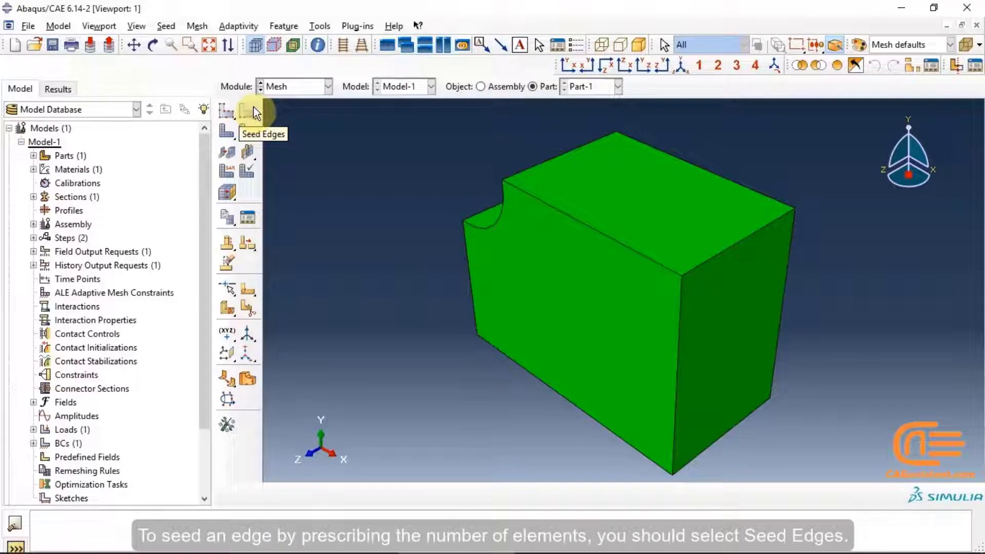
pyautogui.click(253, 108)
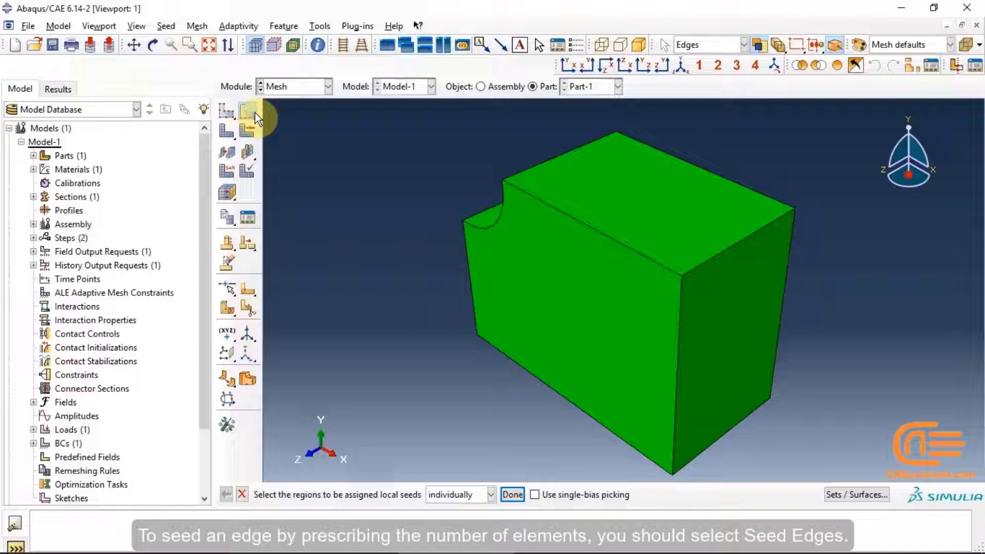
pyautogui.click(614, 240)
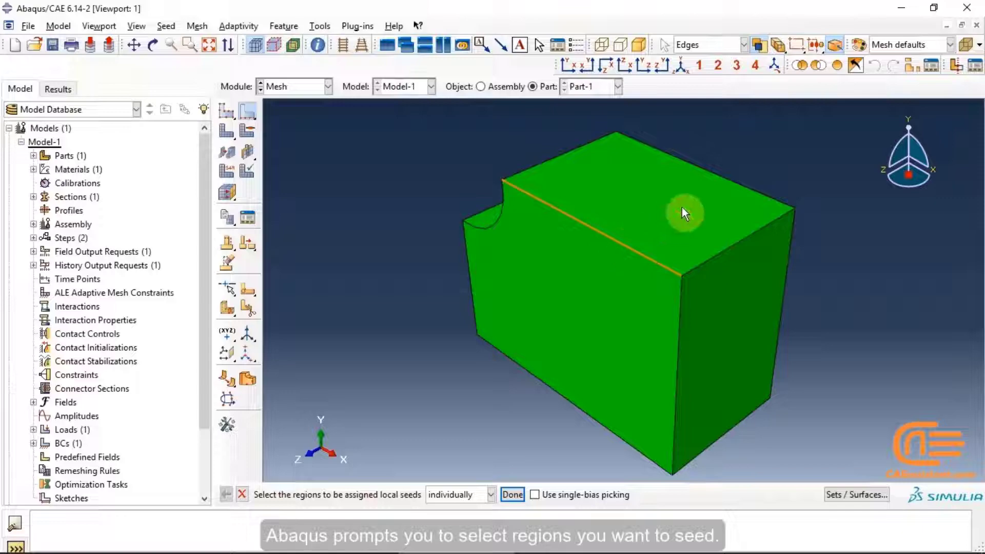
pyautogui.click(685, 160)
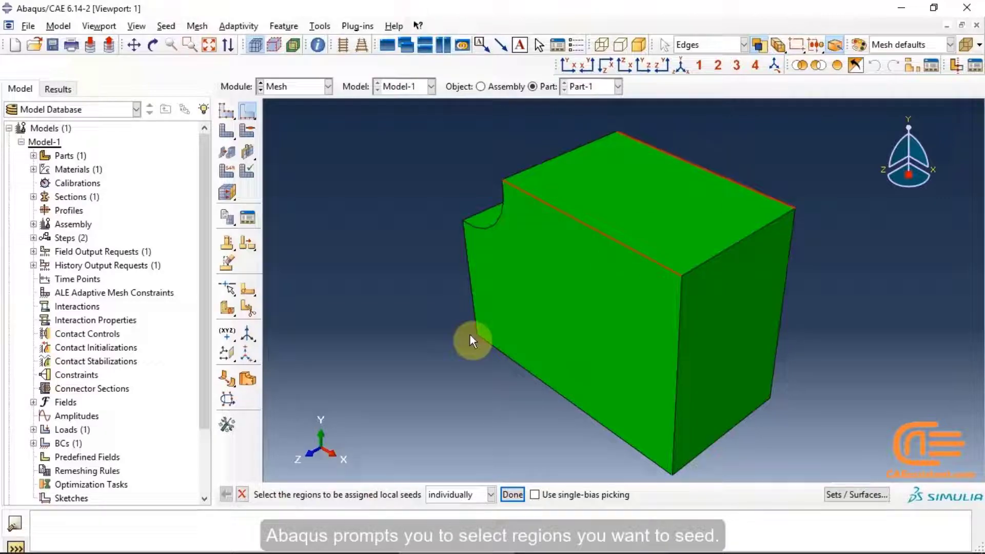
pyautogui.click(513, 495)
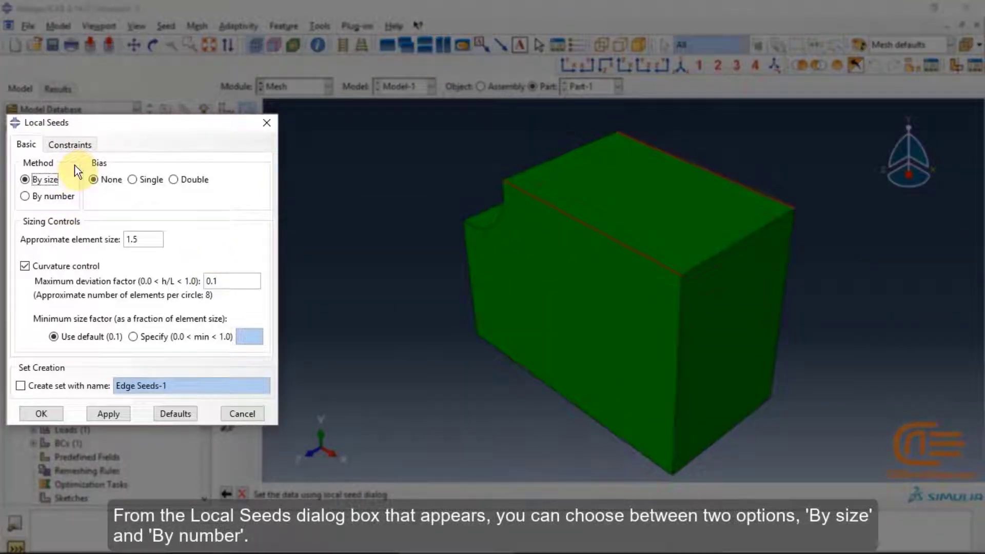
pyautogui.click(29, 197)
pyautogui.click(39, 180)
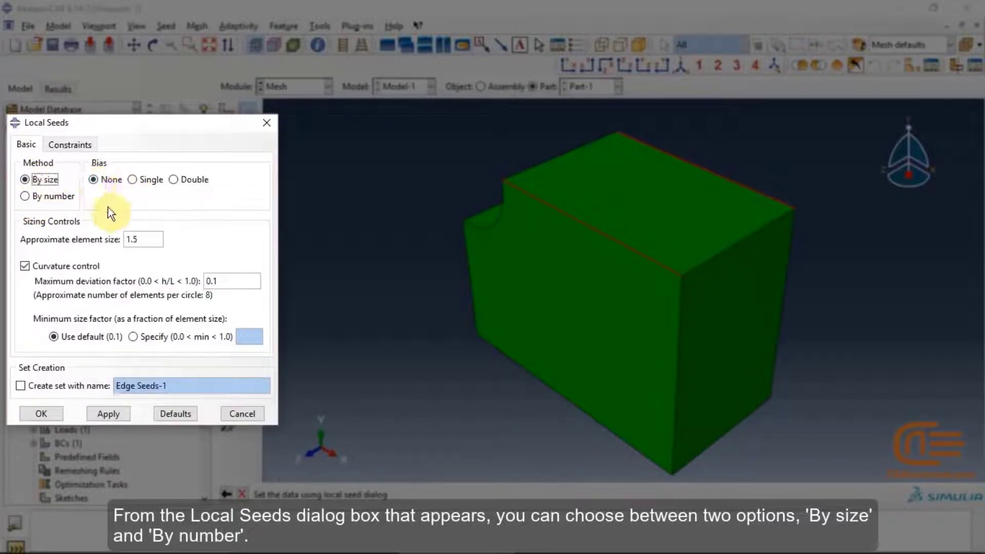
pyautogui.click(49, 181)
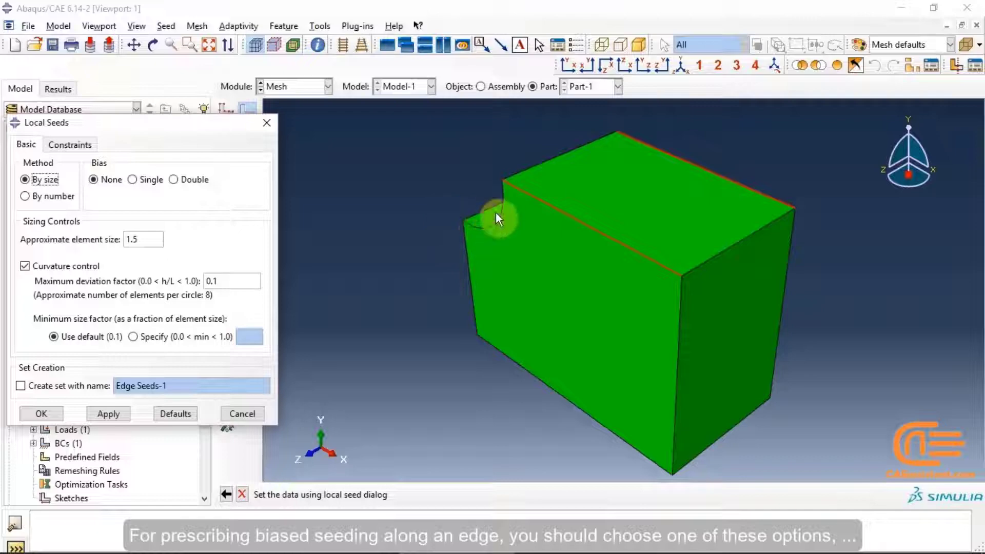
# - Try single-bias seeding on the two long top edges, flip the rear edge's bias and back, and discard the local seeds
pyautogui.click(149, 181)
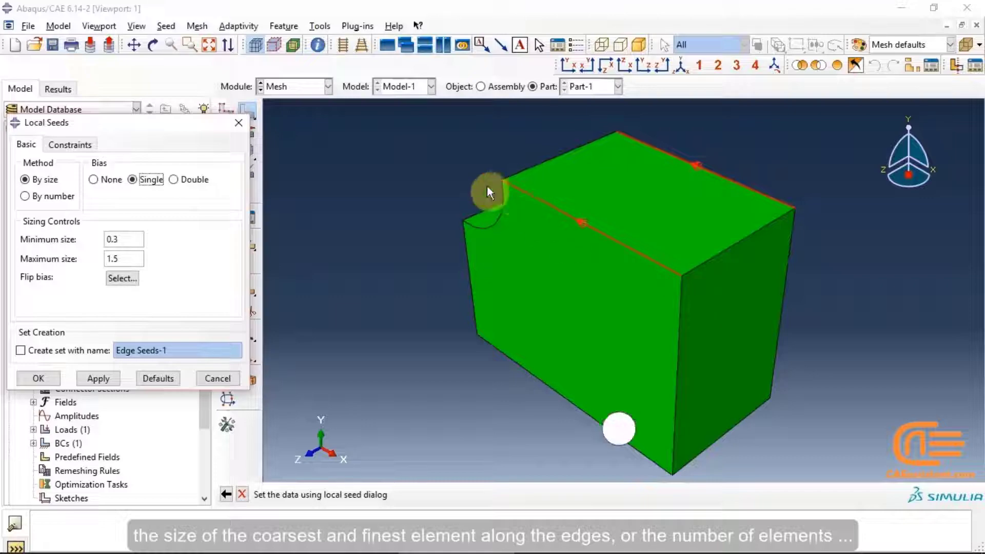
pyautogui.click(208, 199)
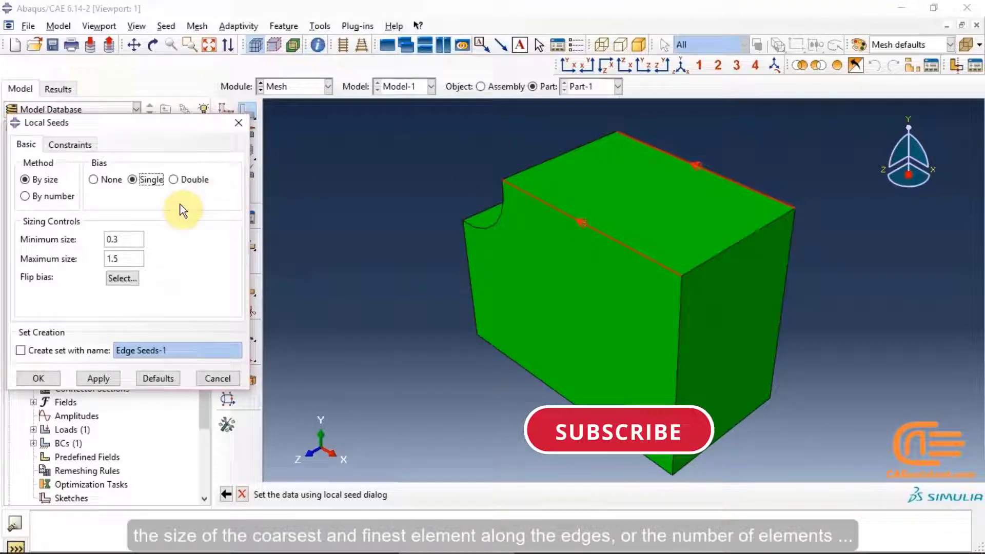
pyautogui.click(126, 280)
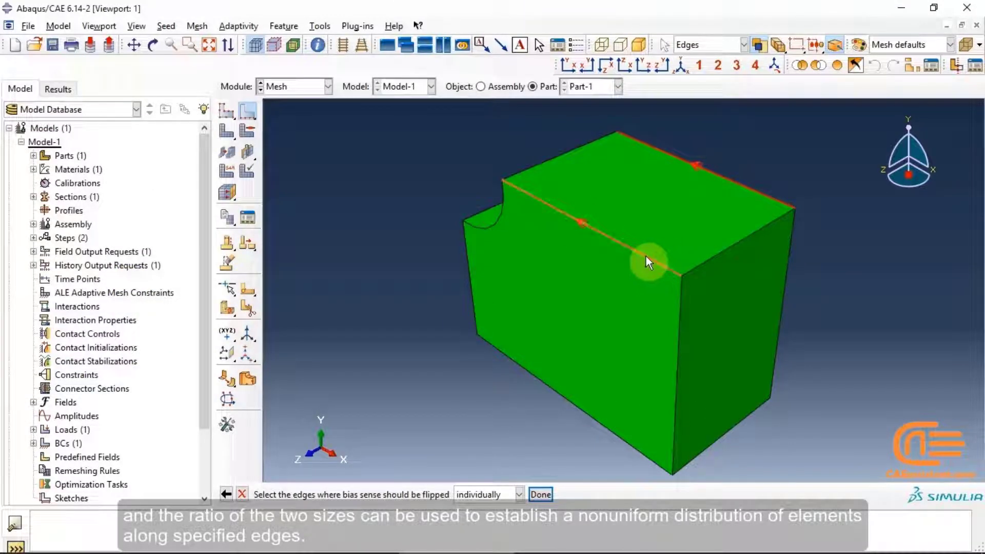
pyautogui.click(744, 186)
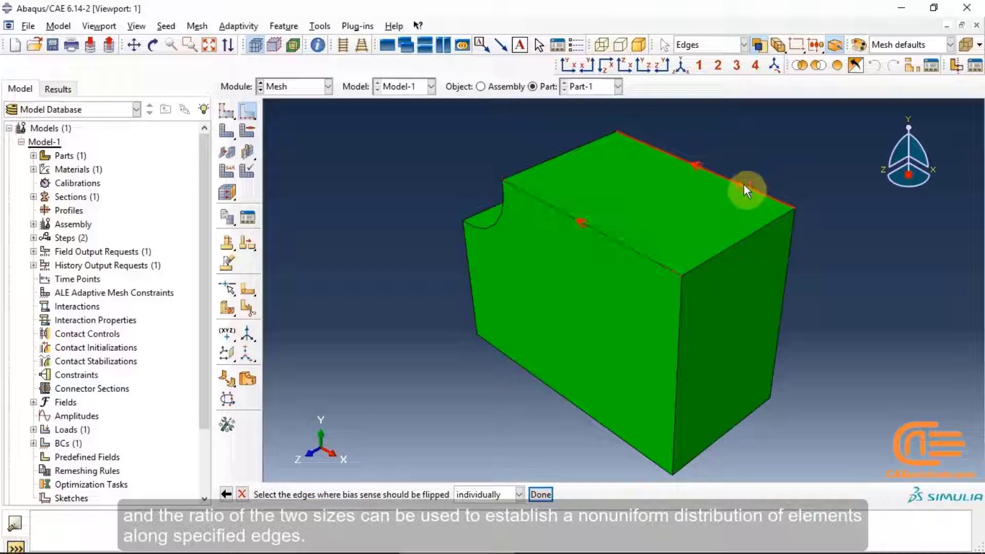
pyautogui.click(536, 494)
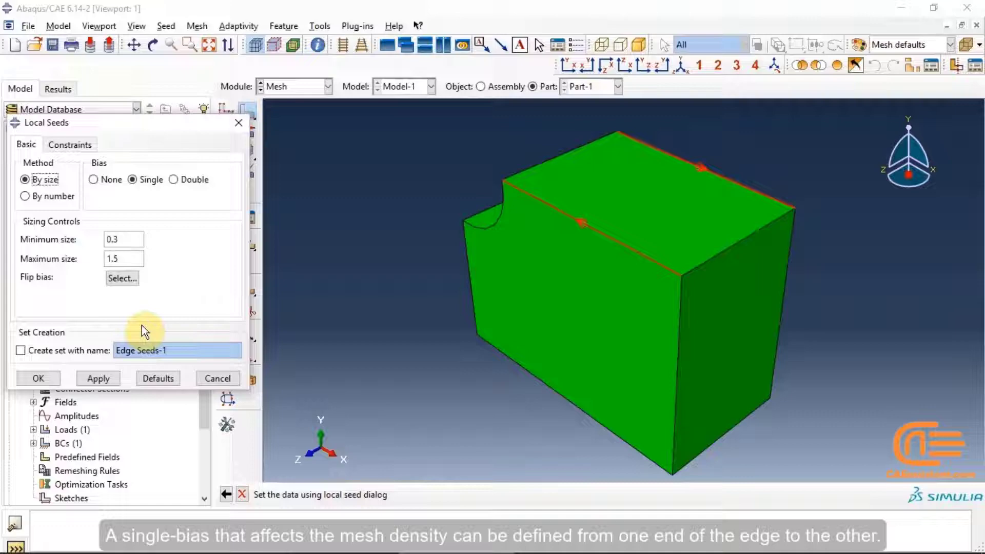
pyautogui.click(123, 278)
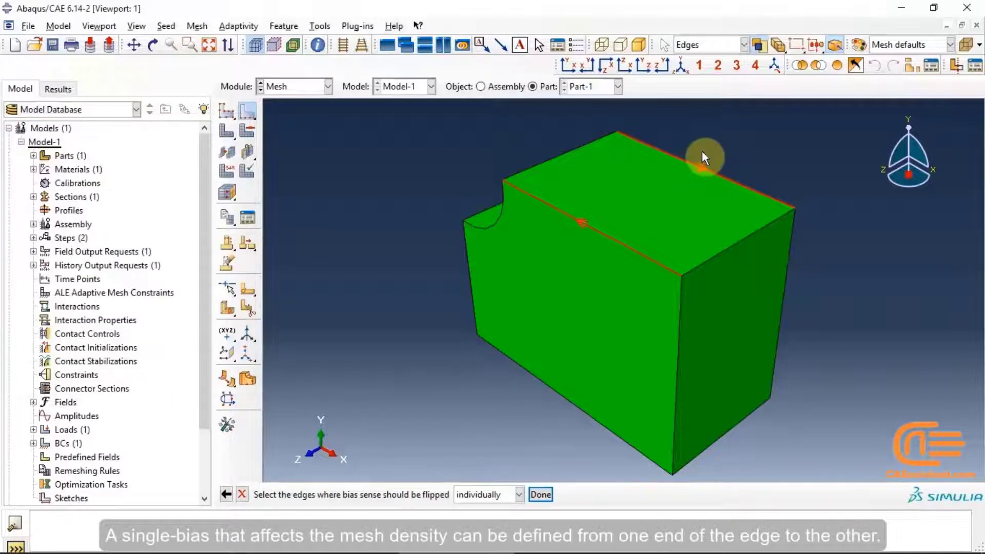
pyautogui.click(540, 494)
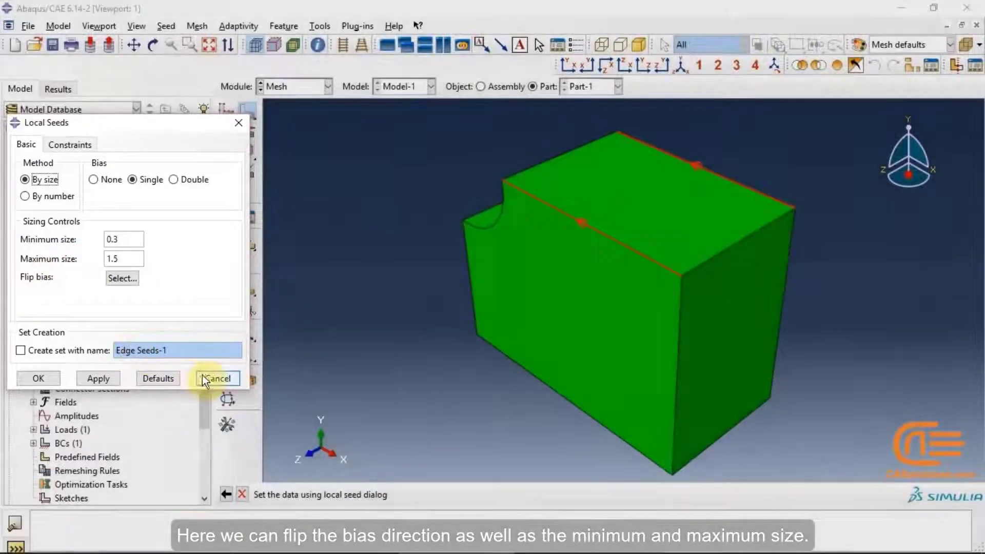
pyautogui.click(205, 376)
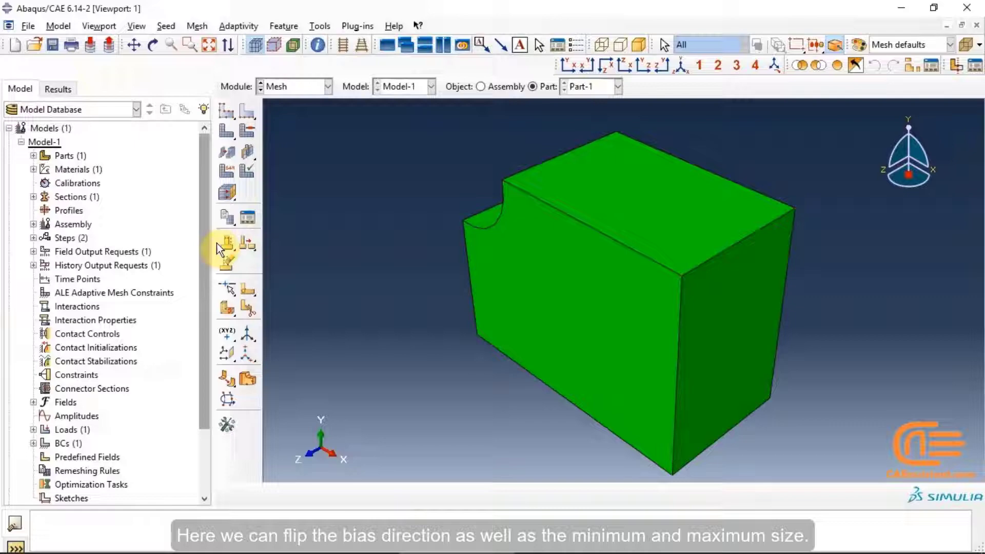
# - Examine the Structured, Sweep and Bottom-up techniques for the Hex element shape in the part's mesh controls
pyautogui.click(248, 135)
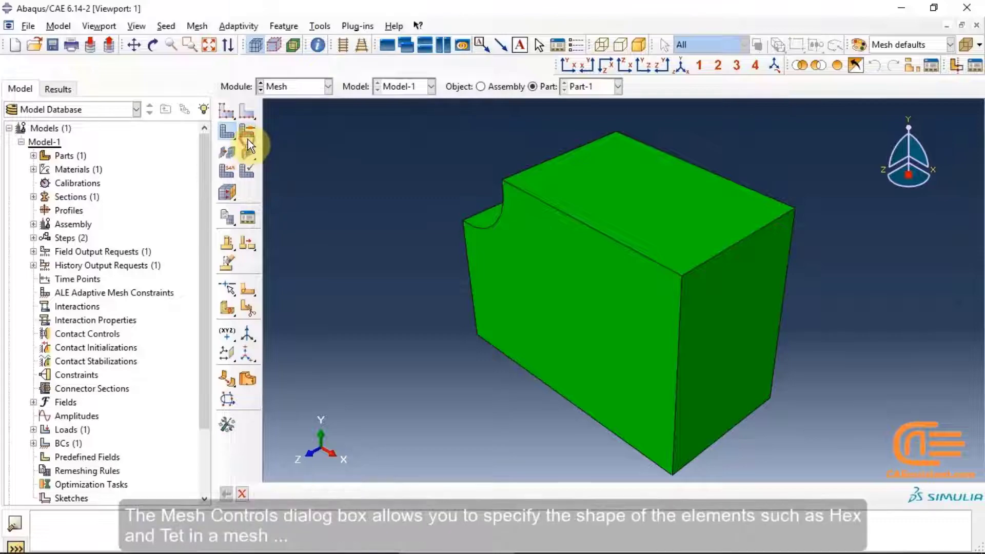
pyautogui.click(248, 135)
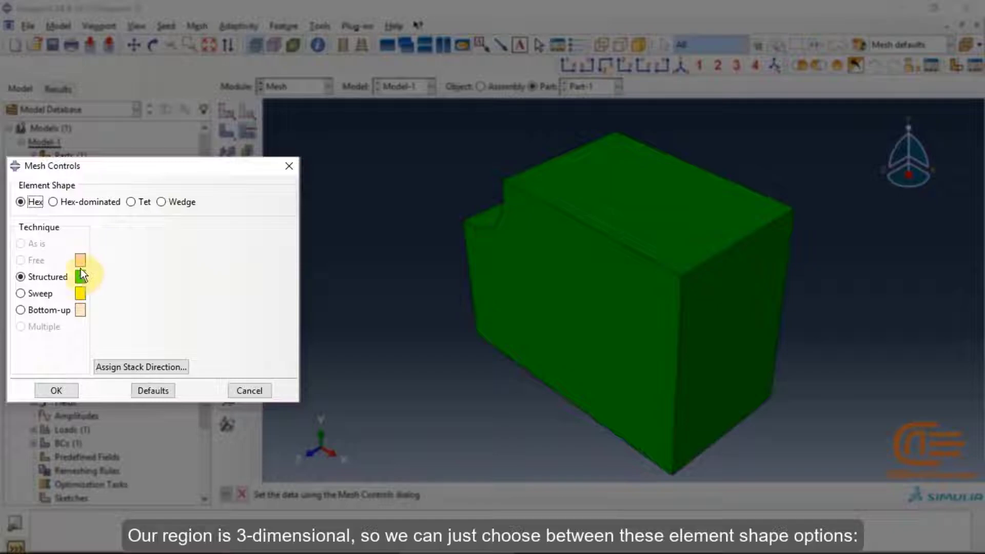
pyautogui.click(52, 294)
pyautogui.click(48, 309)
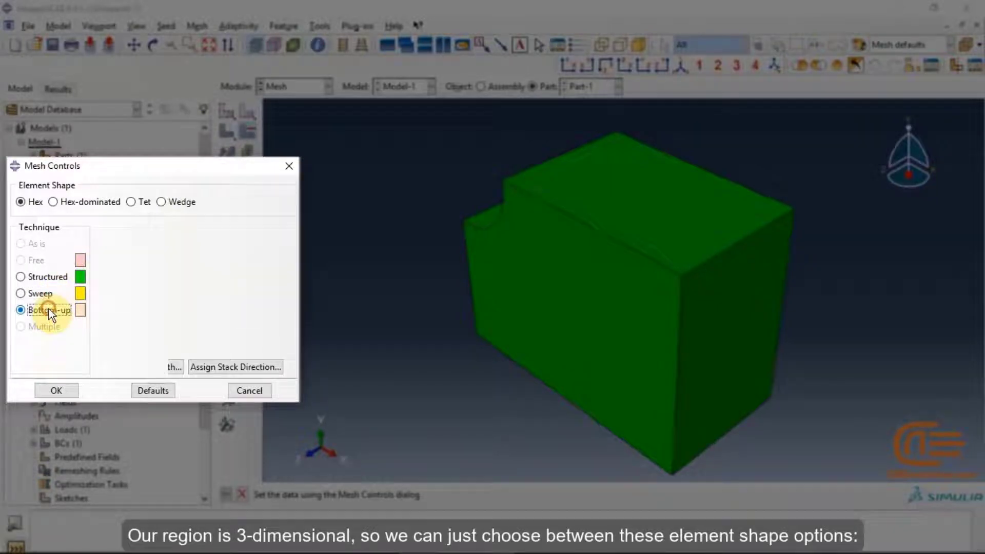
pyautogui.click(49, 293)
pyautogui.click(52, 280)
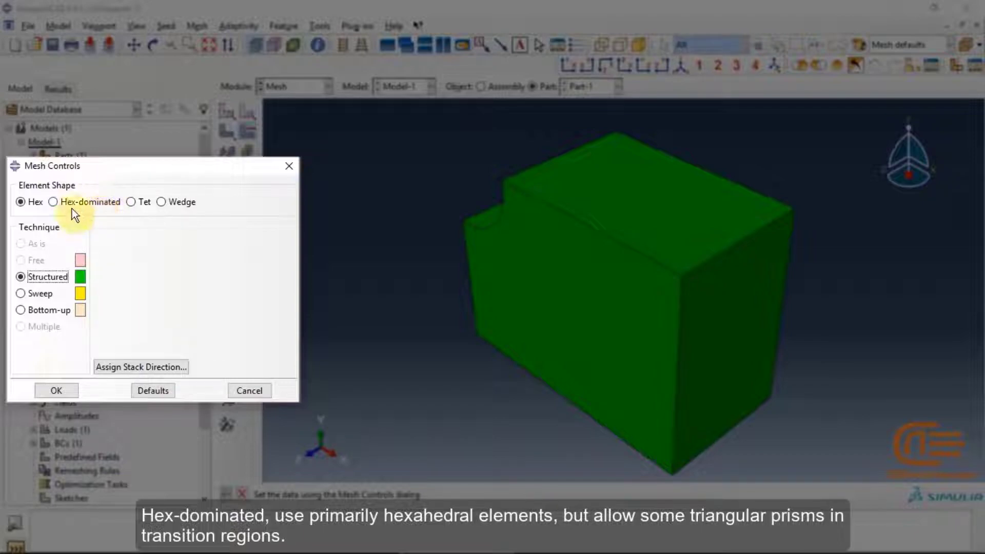
pyautogui.click(33, 203)
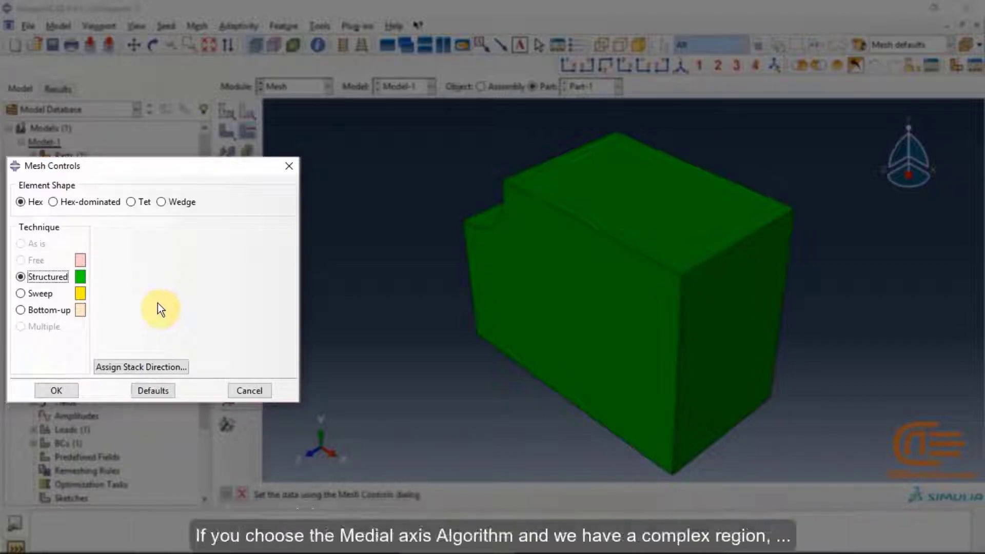
pyautogui.click(51, 298)
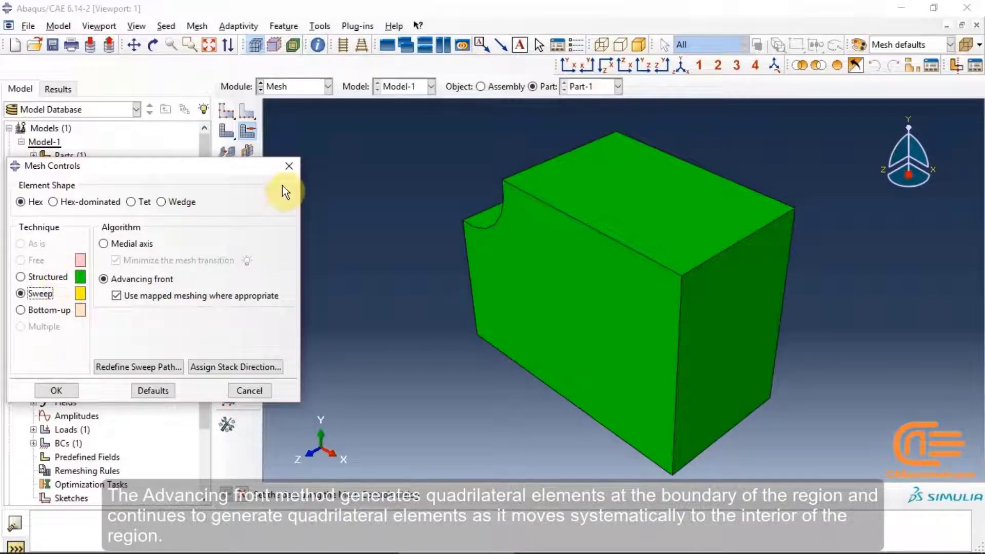
pyautogui.click(284, 171)
# - Select the two long edges of the top face and the two vertical edges below the notch for local seeding
pyautogui.click(249, 110)
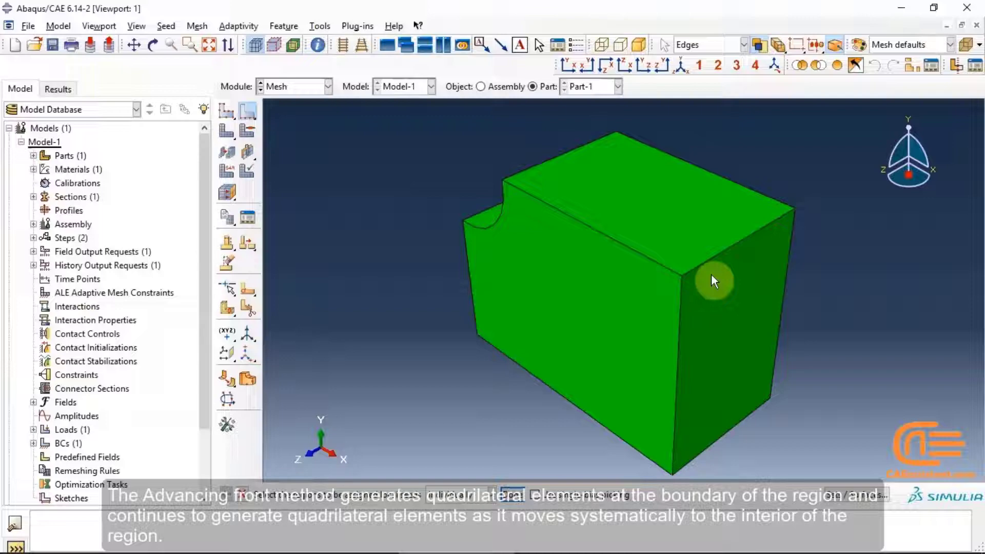
pyautogui.click(624, 240)
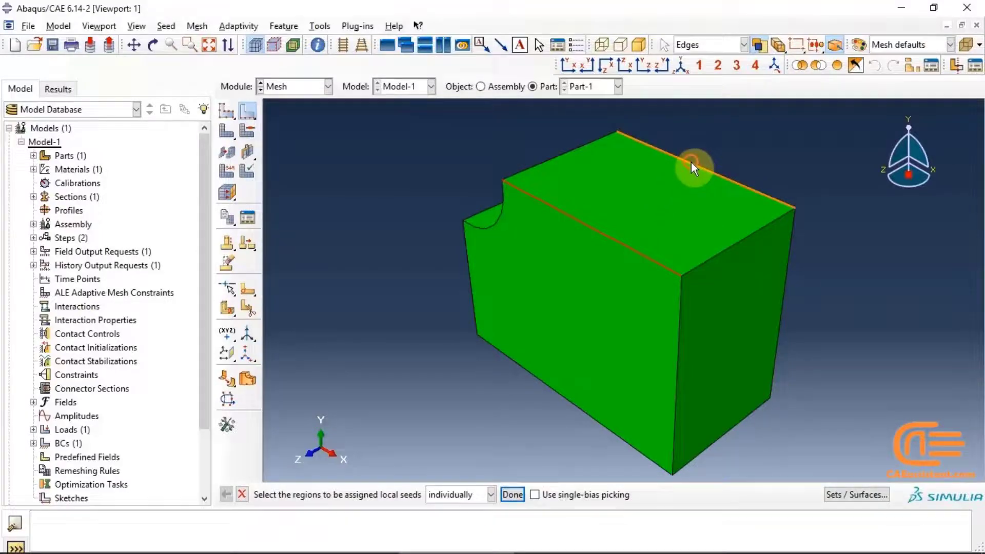
pyautogui.keyDown('shift'); pyautogui.click(691, 162); pyautogui.keyUp('shift')
pyautogui.keyDown('shift'); pyautogui.click(468, 253); pyautogui.keyUp('shift')
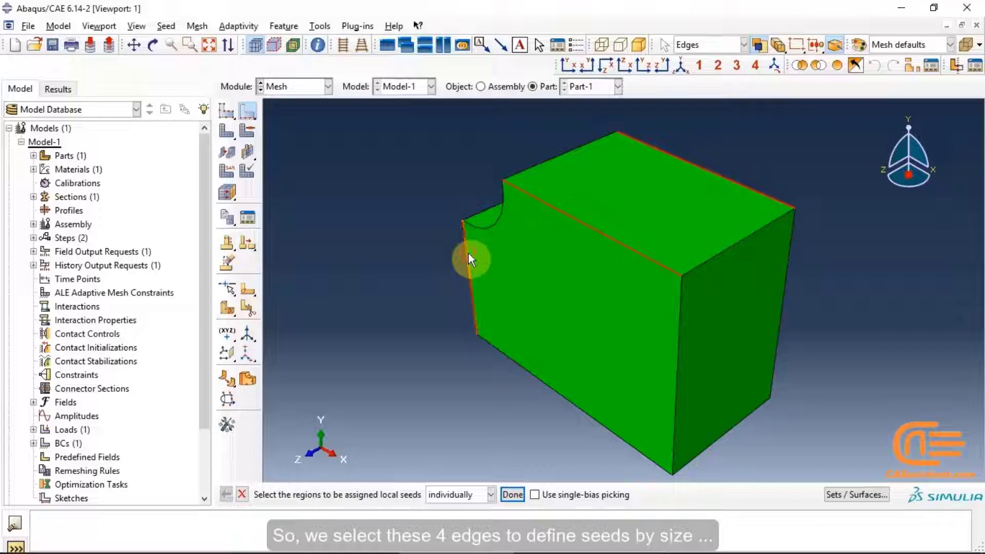
pyautogui.click(152, 45)
pyautogui.moveTo(521, 136)
pyautogui.mouseDown()
pyautogui.moveTo(560, 305)
pyautogui.moveTo(708, 367)
pyautogui.moveTo(505, 134)
pyautogui.mouseUp()
pyautogui.click(167, 47)
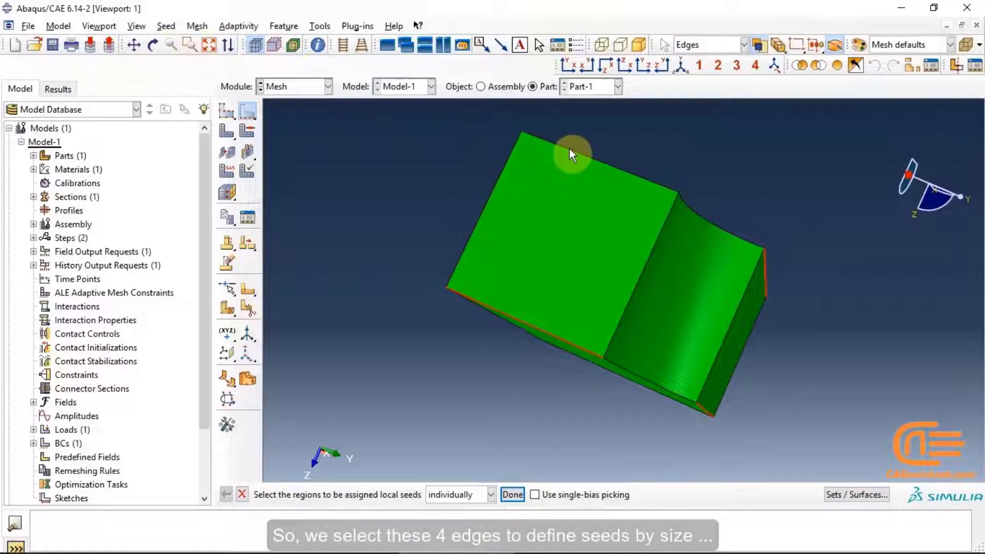
pyautogui.keyDown('shift'); pyautogui.click(595, 159); pyautogui.keyUp('shift')
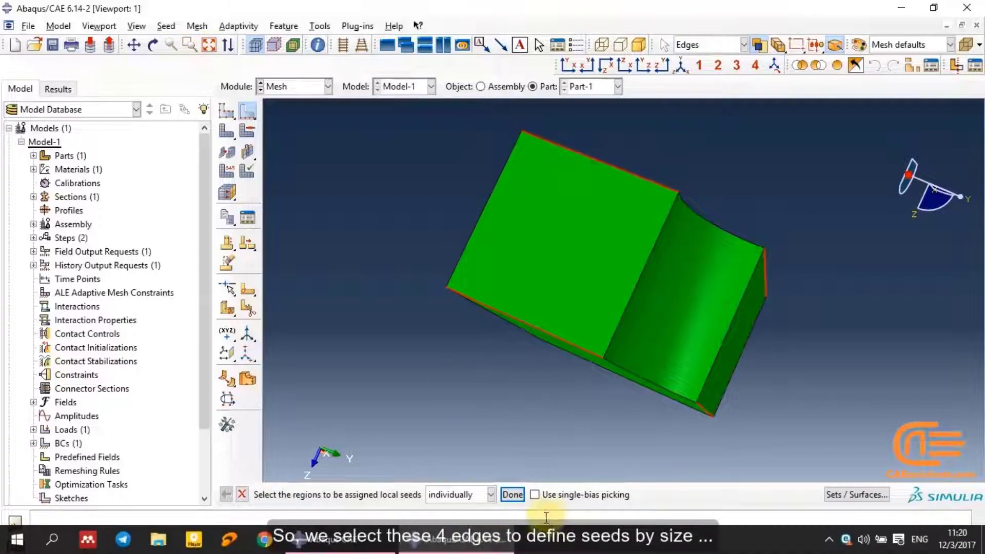
pyautogui.click(509, 495)
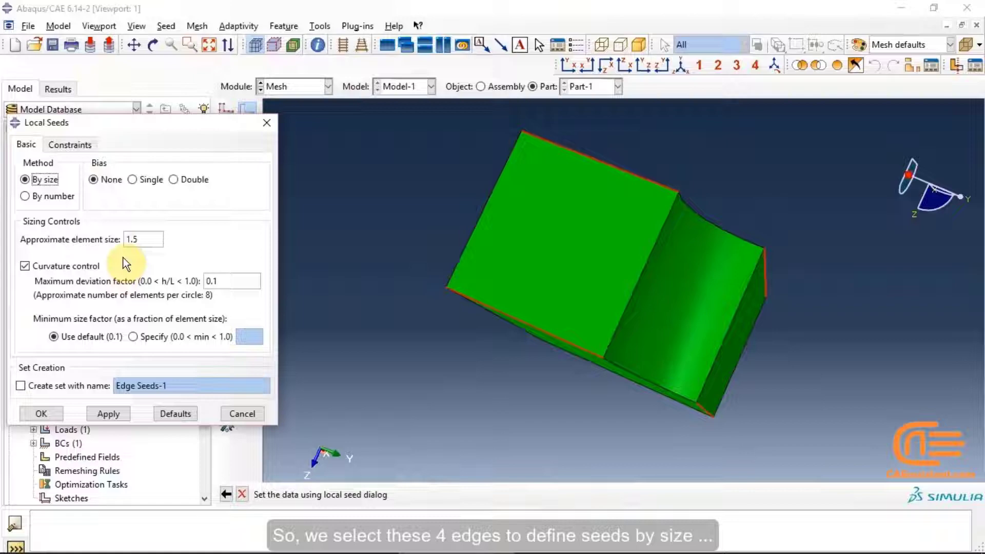
# - Define the seeds on the four selected edges by size with single bias, minimum size 0.3 and maximum size 1.5
pyautogui.click(47, 196)
pyautogui.click(41, 180)
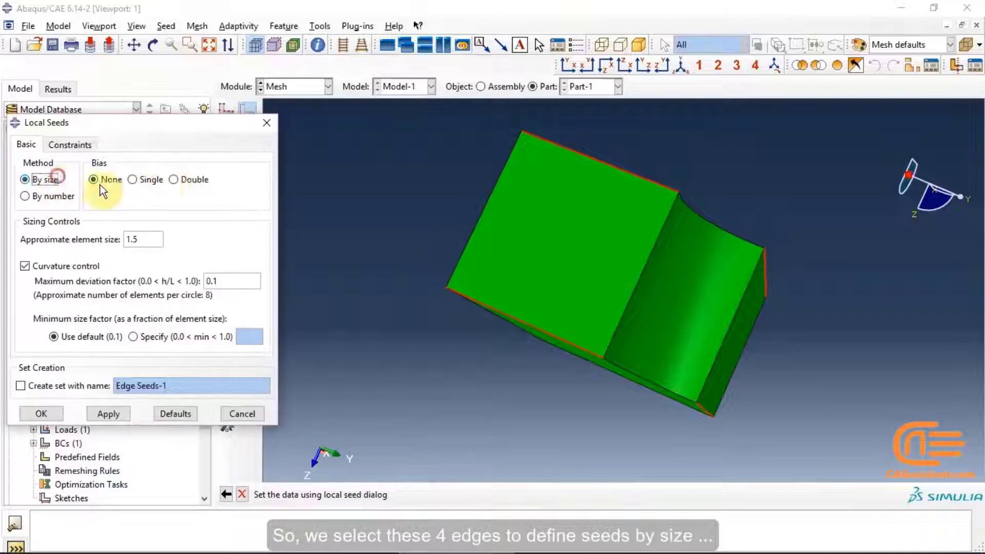
pyautogui.click(143, 180)
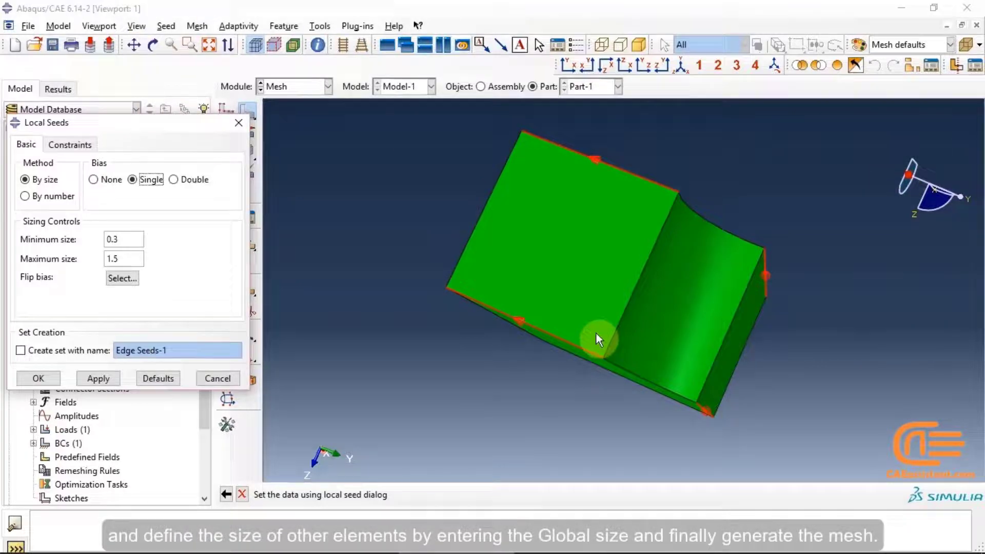
# - Flip the bias of the top face's two long edges so it points toward the notch, and apply the local seeds
pyautogui.click(680, 66)
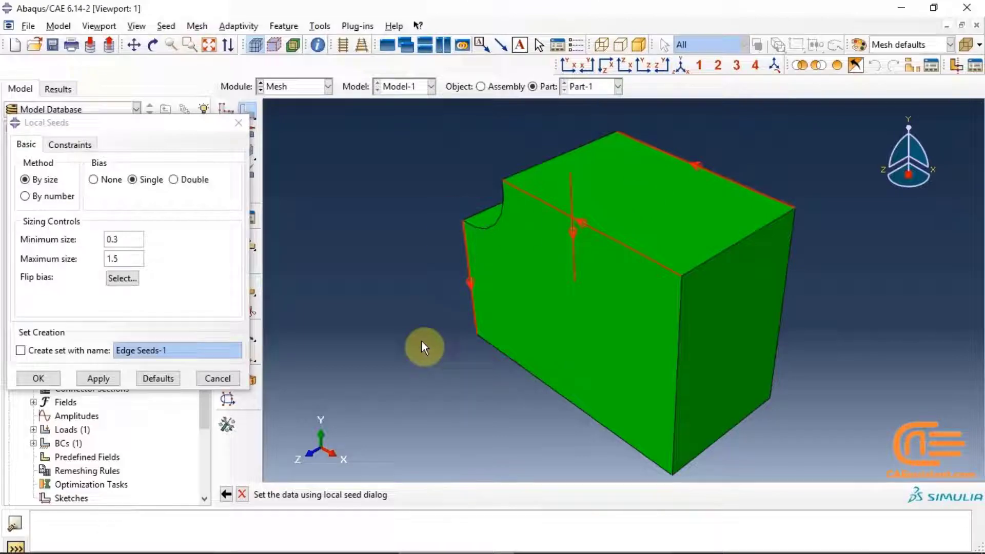
pyautogui.click(122, 279)
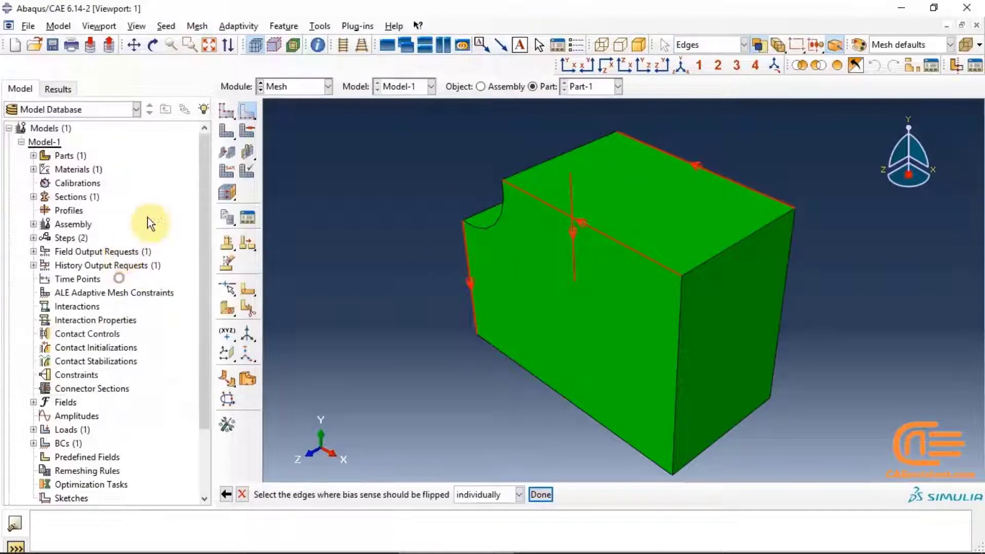
pyautogui.click(156, 47)
pyautogui.moveTo(576, 272); pyautogui.dragTo(566, 357)
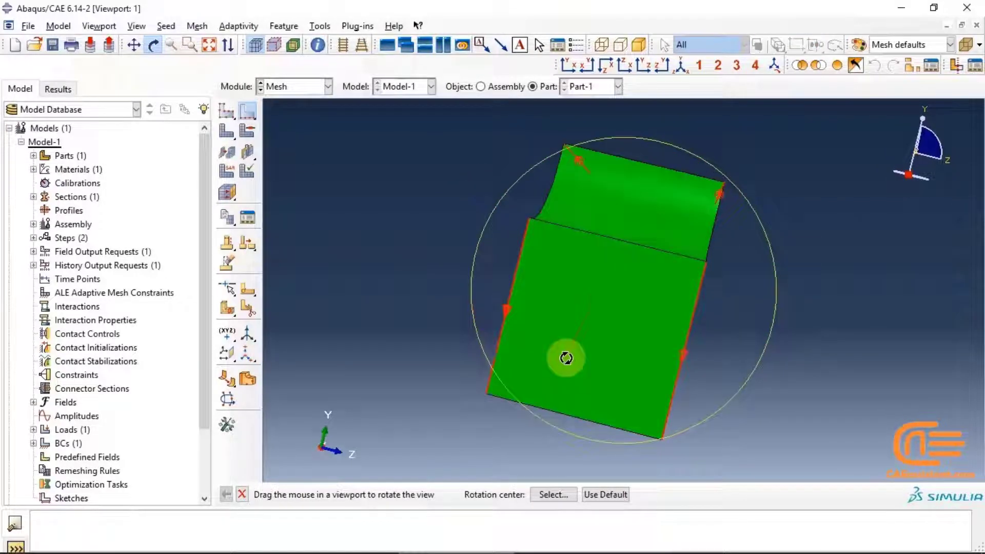
pyautogui.click(153, 48)
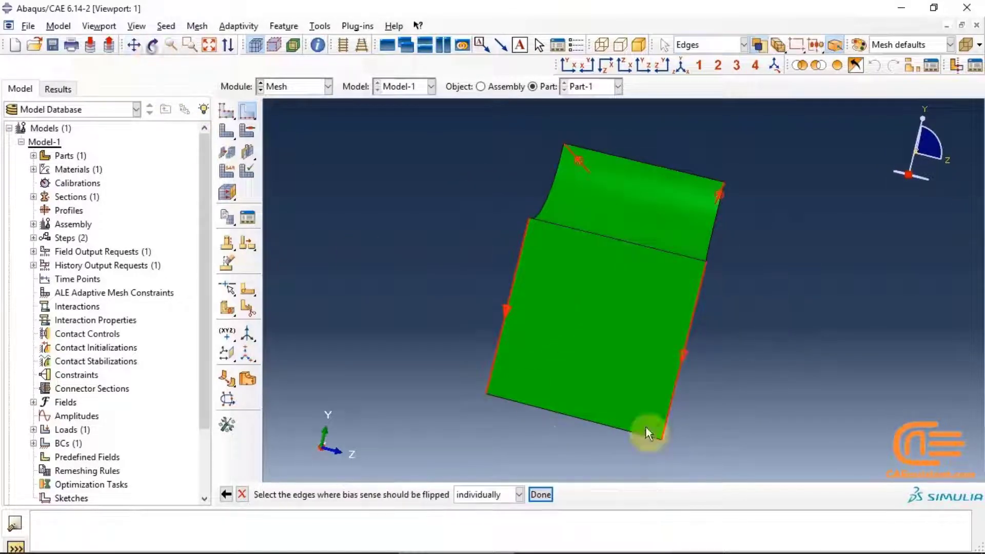
pyautogui.click(683, 356)
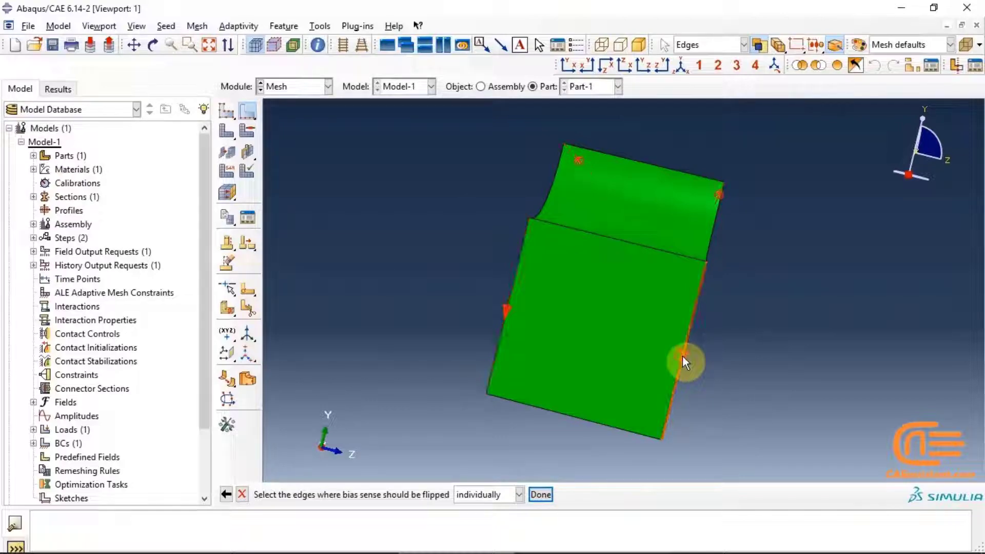
pyautogui.click(506, 315)
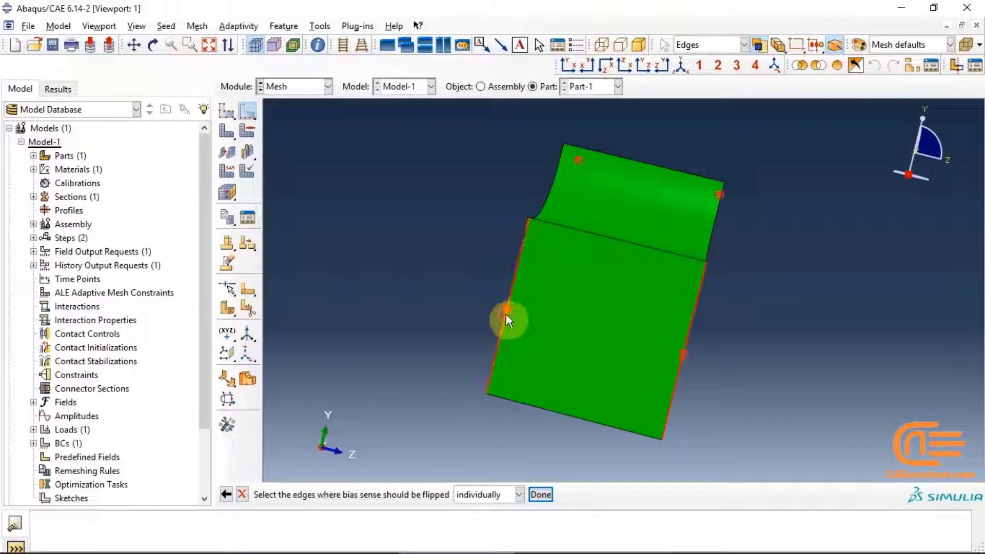
pyautogui.click(543, 494)
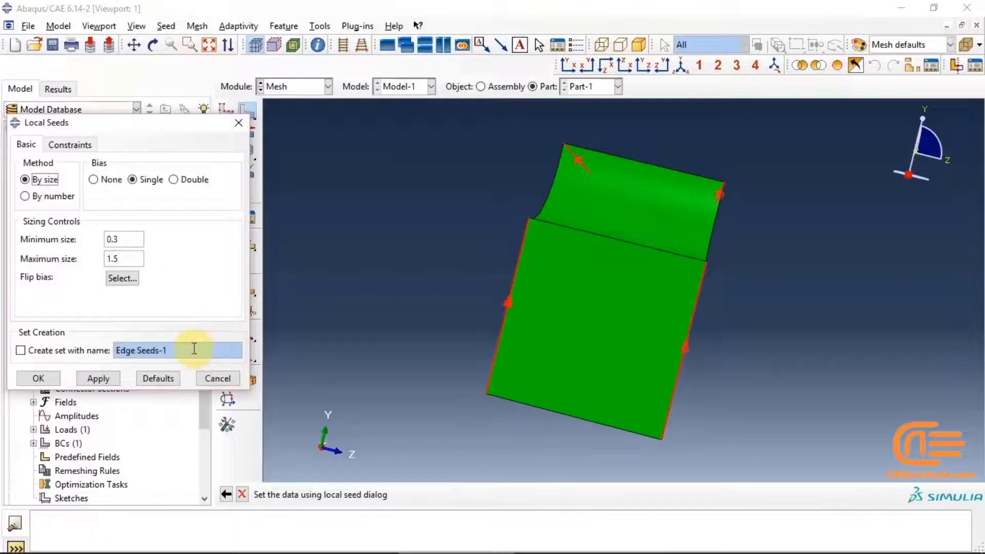
pyautogui.click(81, 379)
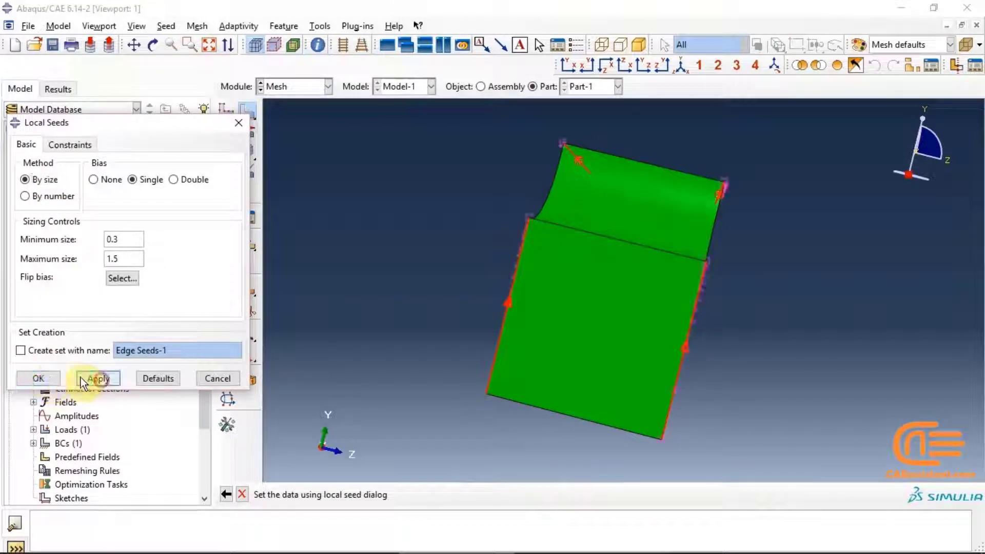
pyautogui.click(46, 378)
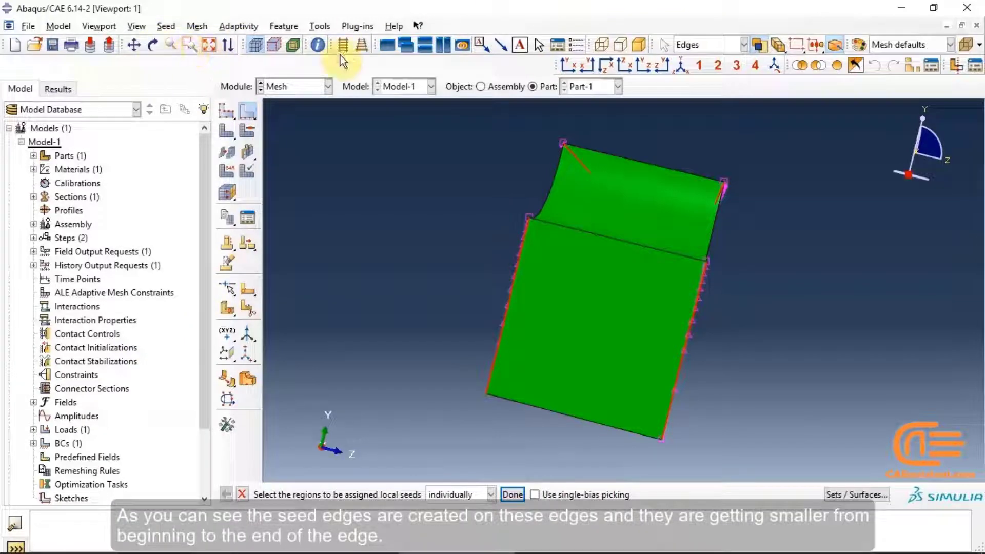
# - Assign global seeds to the part with an approximate global size of 1
pyautogui.click(682, 65)
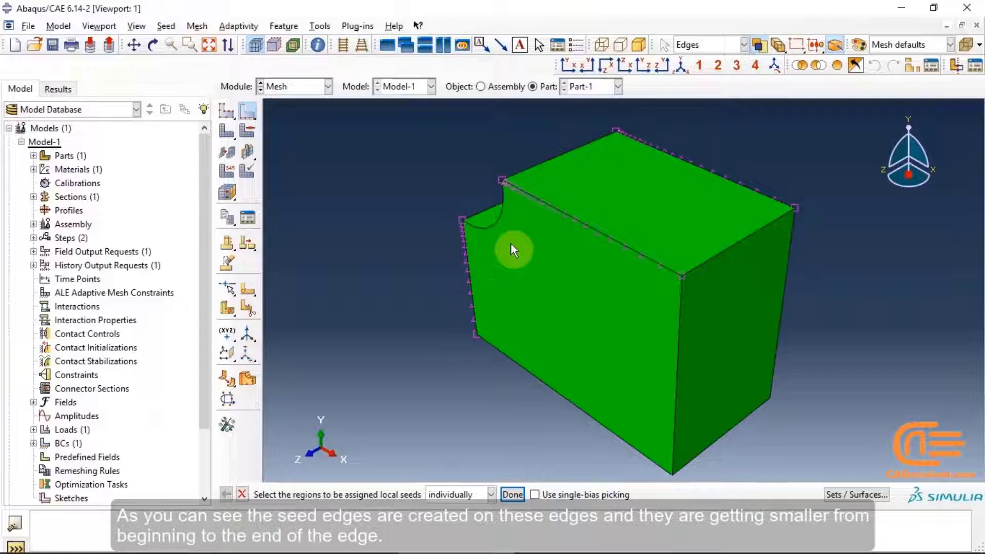
pyautogui.click(230, 113)
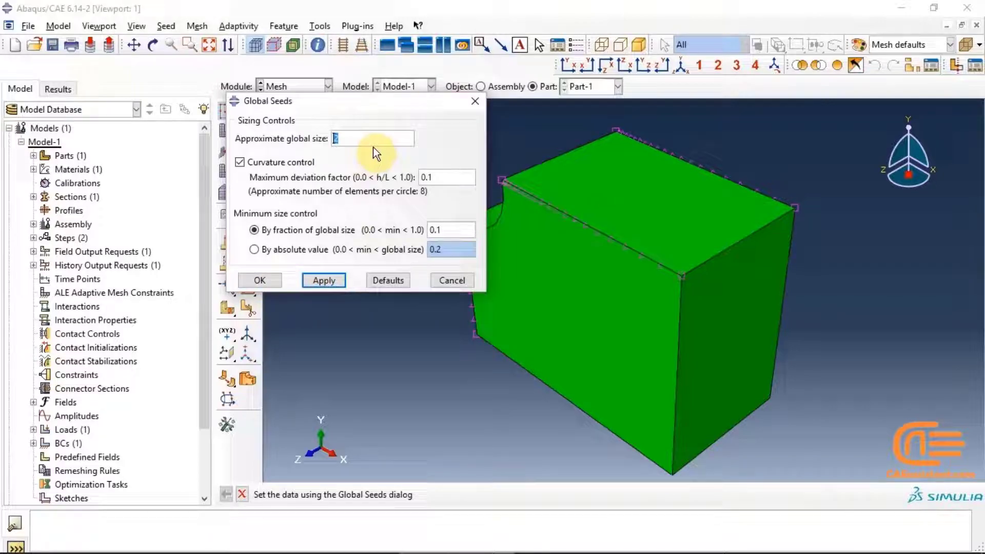
pyautogui.write('1')
pyautogui.click(259, 280)
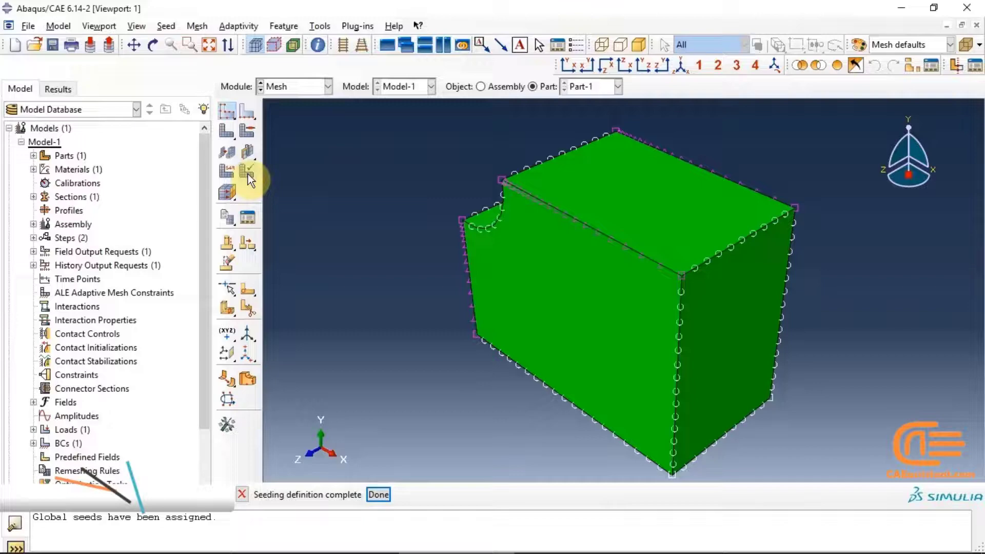
# - Mesh Part-1 and inspect the element refinement around the curved notch from the side
pyautogui.click(229, 131)
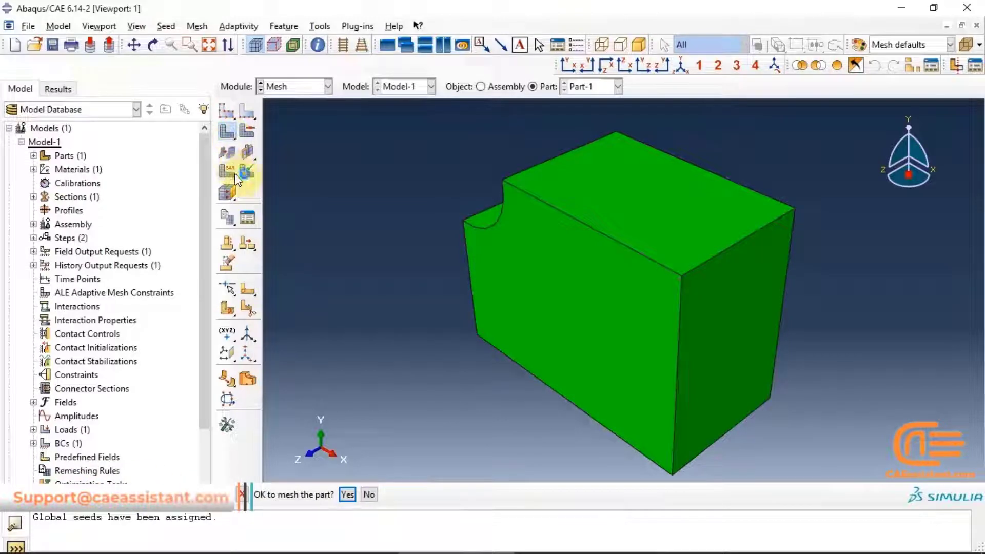
pyautogui.click(351, 498)
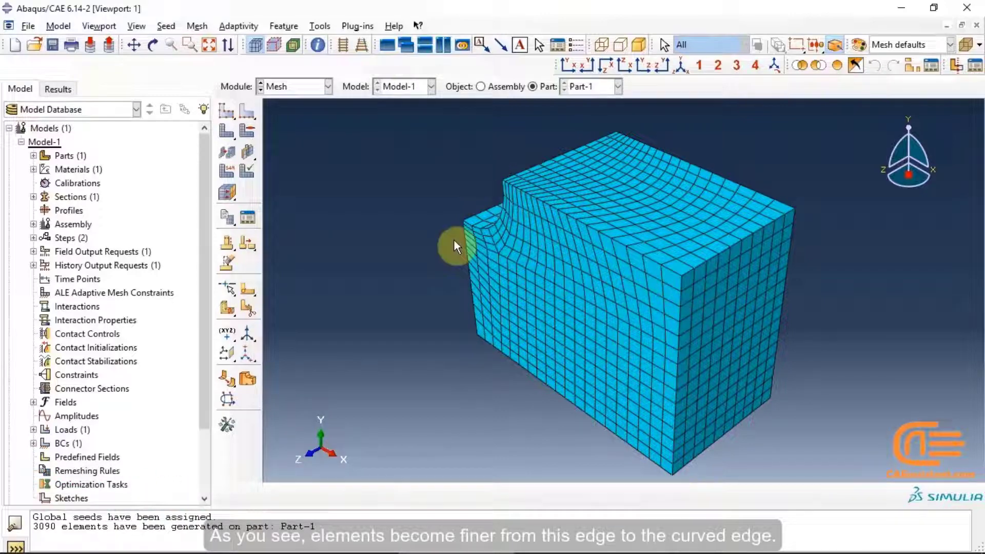
pyautogui.click(153, 45)
pyautogui.moveTo(534, 288); pyautogui.dragTo(748, 310)
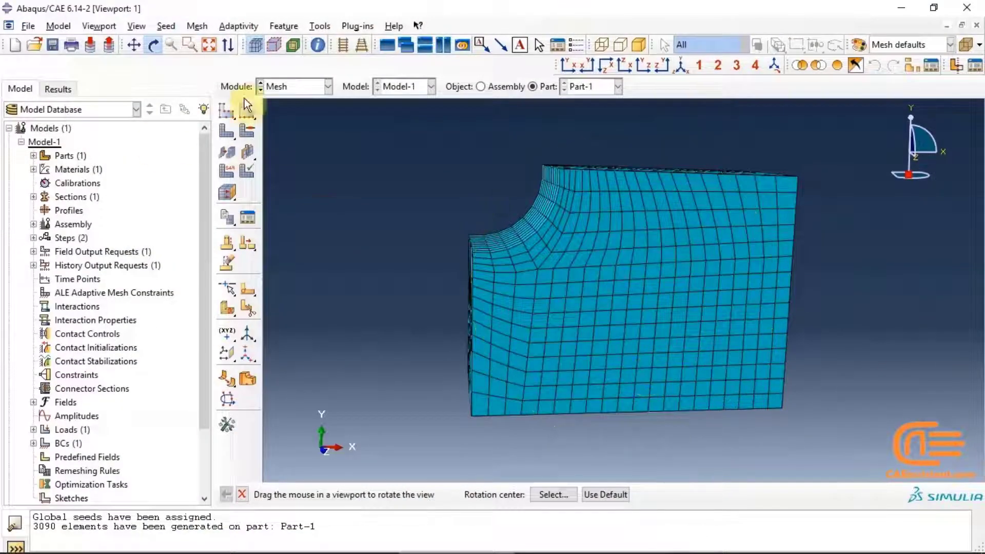
# - Visit the Optimization module and move on to the Job module
pyautogui.click(290, 85)
pyautogui.click(293, 200)
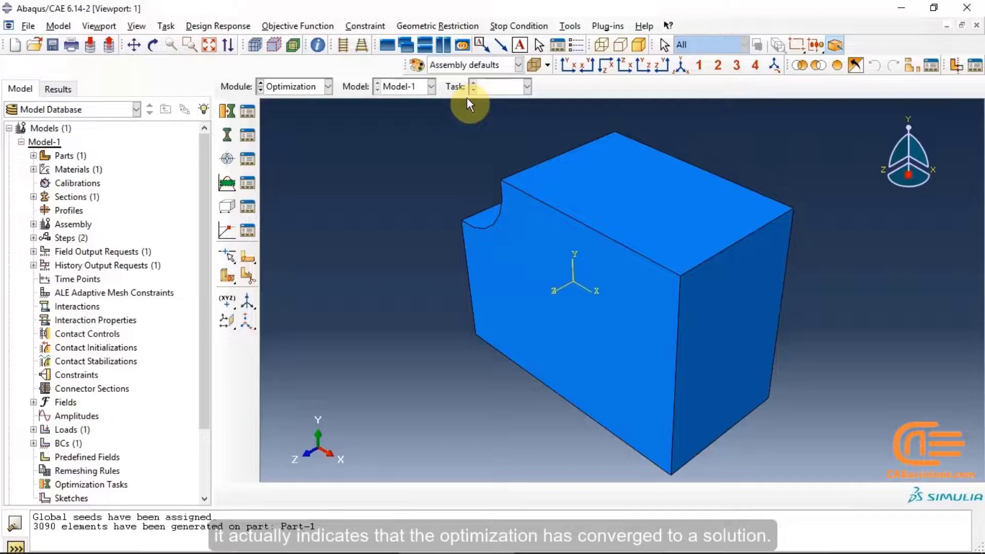
pyautogui.click(297, 94)
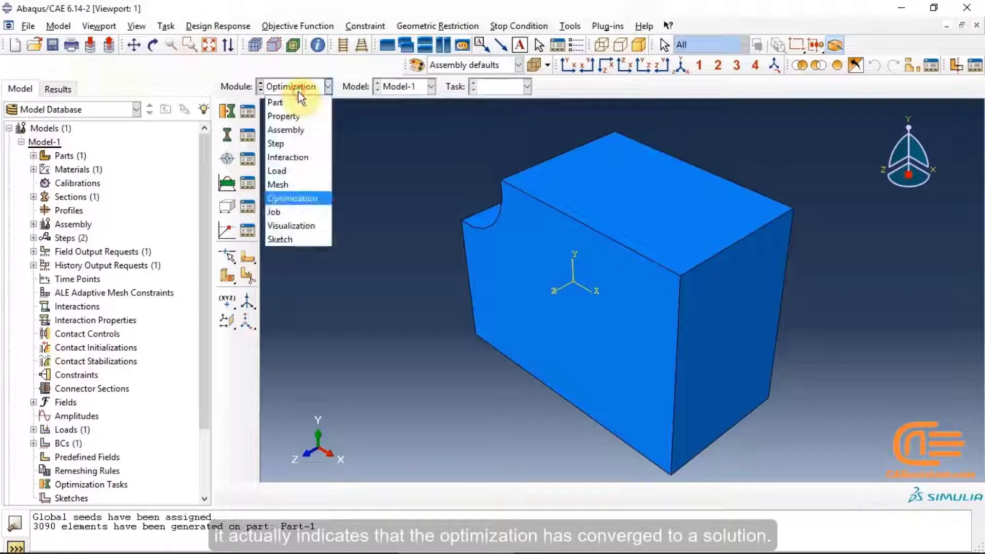
pyautogui.click(299, 201)
# - Create full-analysis job Job-1 from Model-1, checking the General options and the user subroutine file selection while keeping the defaults
pyautogui.click(229, 110)
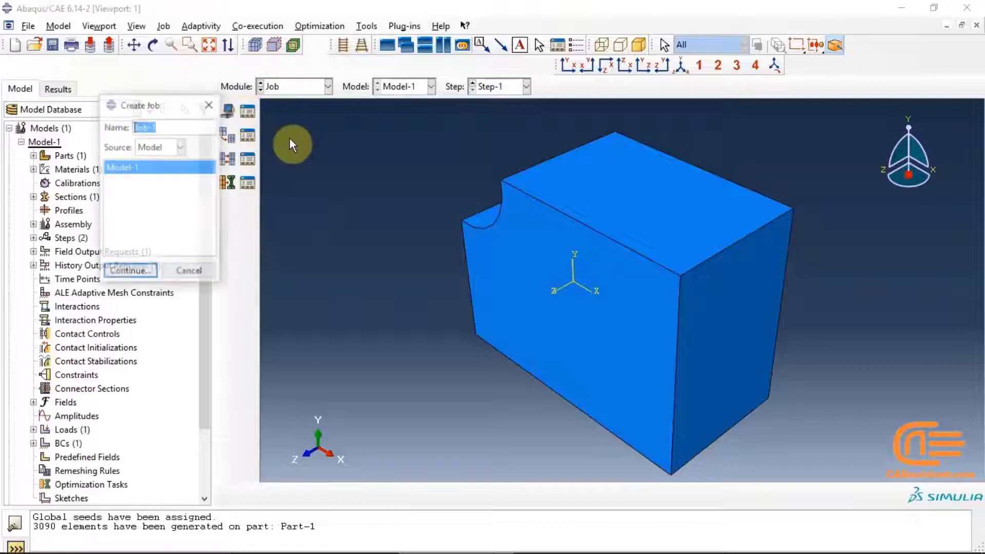
pyautogui.click(162, 149)
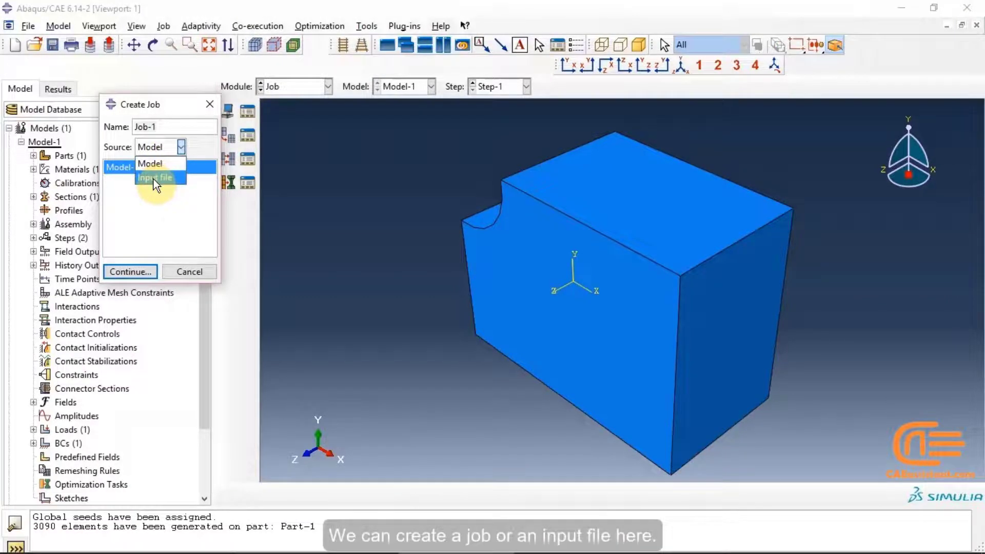
pyautogui.click(107, 146)
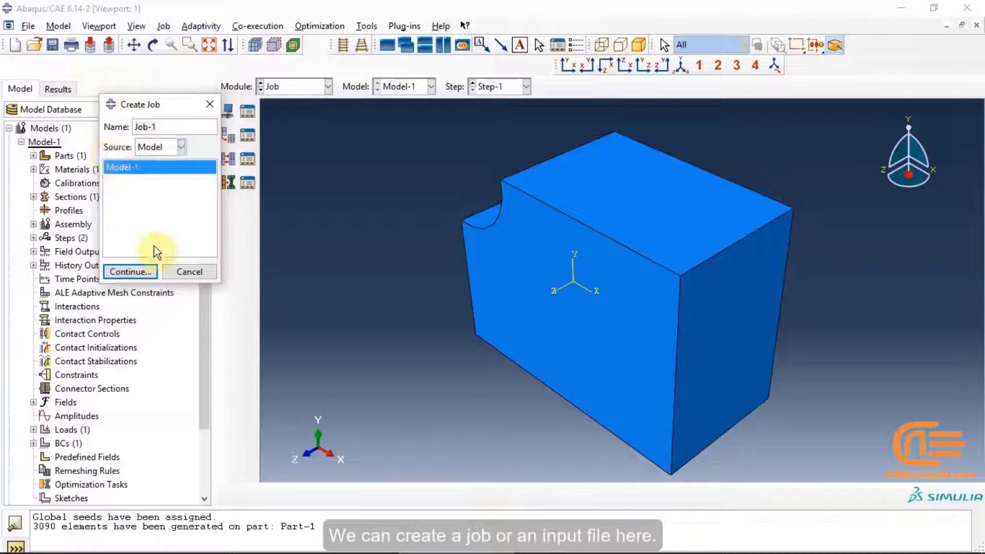
pyautogui.click(133, 272)
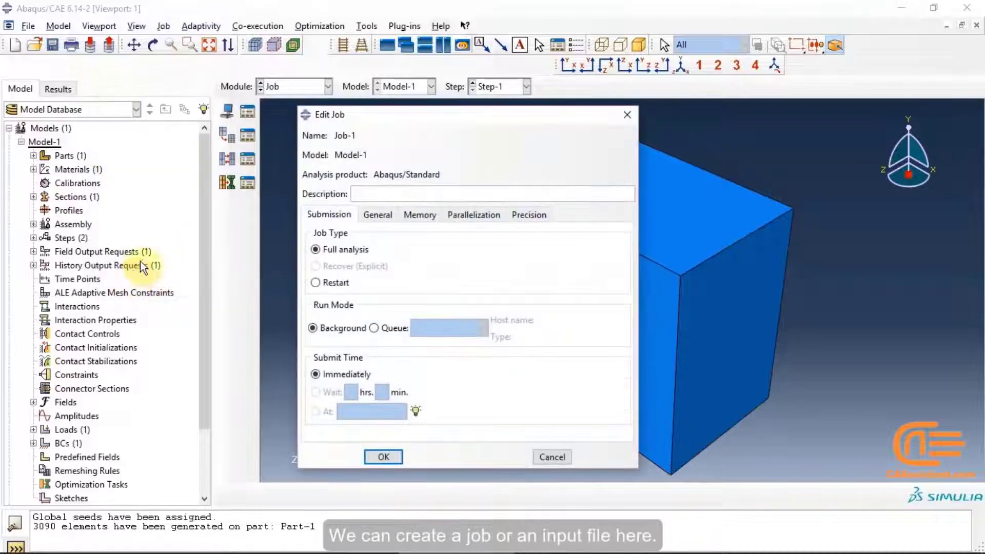
pyautogui.click(378, 215)
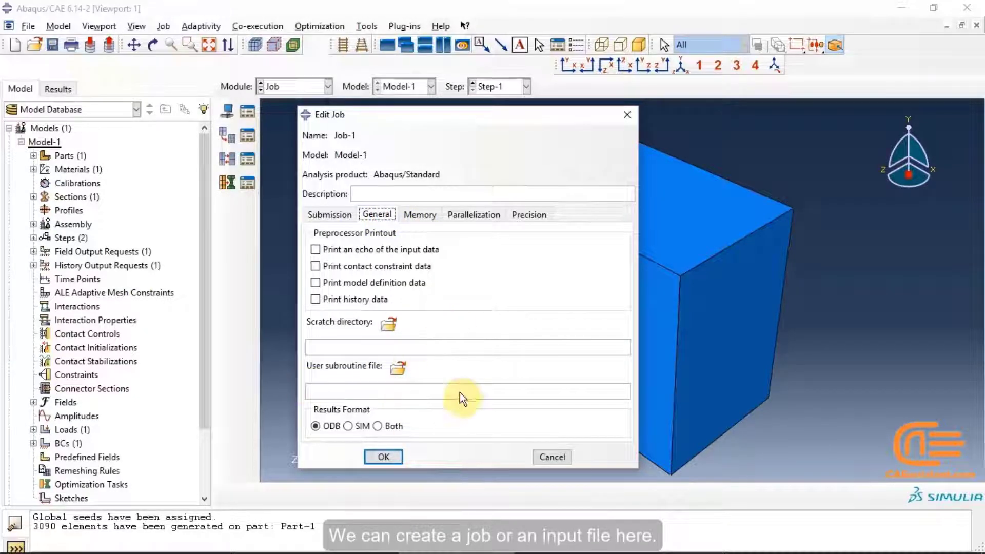
pyautogui.click(396, 365)
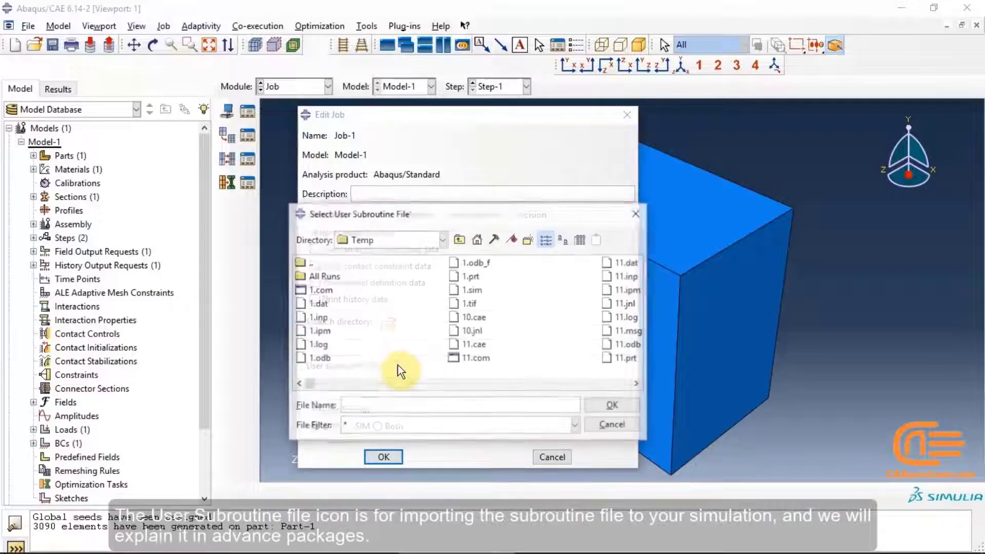
pyautogui.click(636, 214)
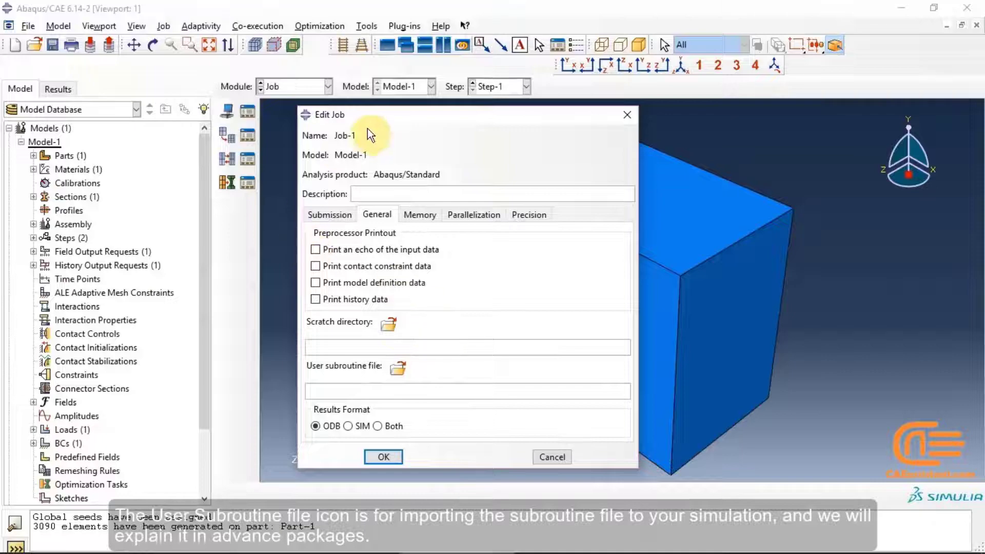
pyautogui.click(383, 461)
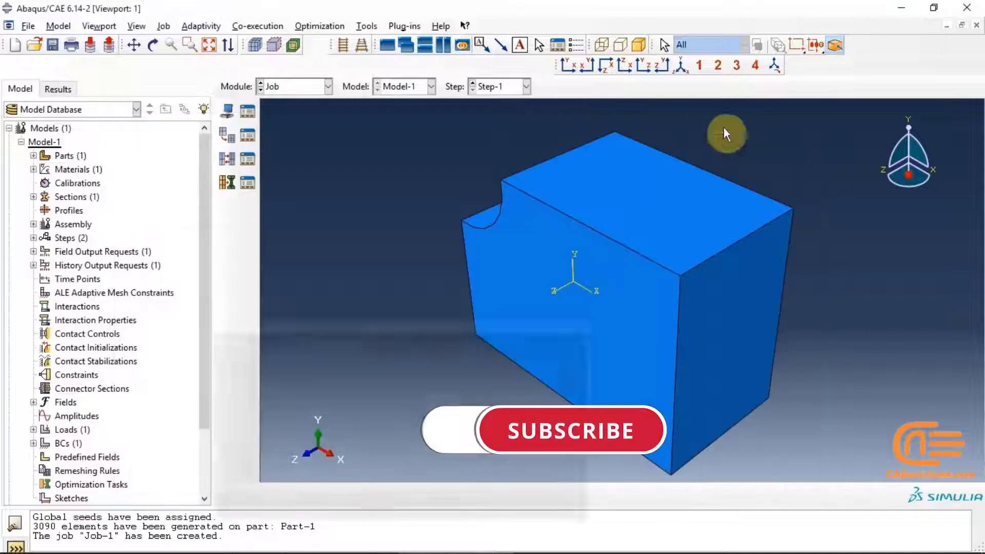
# - Create a second full-analysis job, Job-2, from Model-1 with default settings and bring up the Job Manager
pyautogui.click(228, 110)
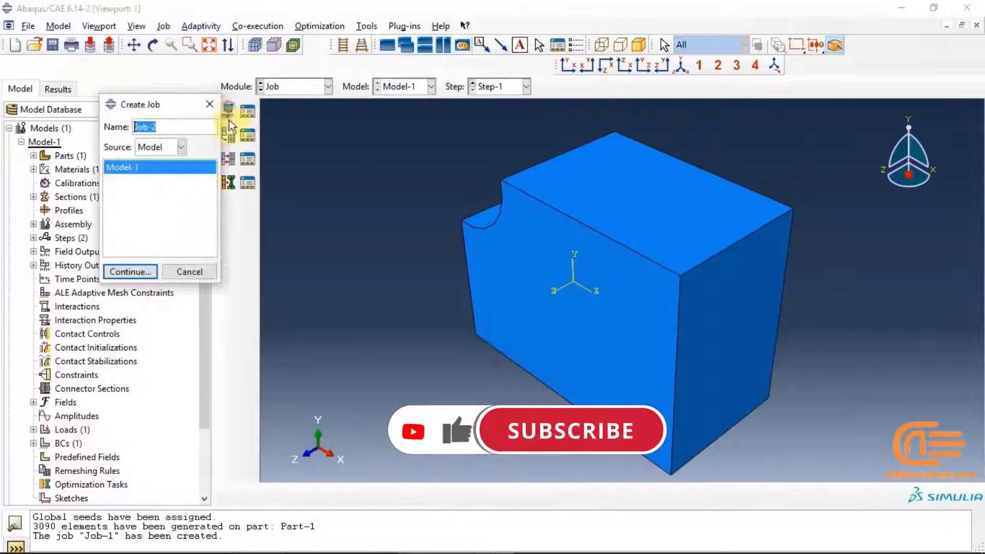
pyautogui.click(131, 272)
pyautogui.click(383, 457)
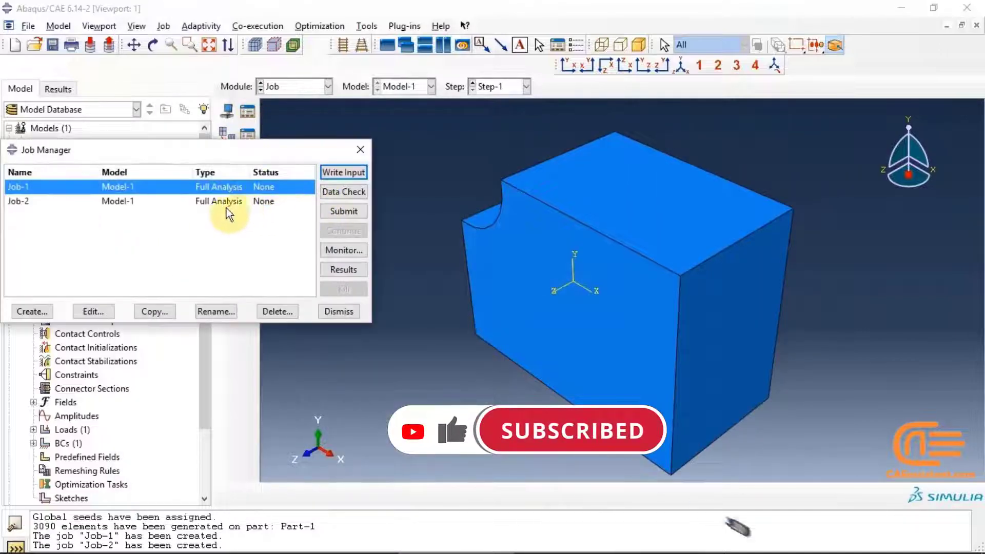
# - Select Job-2 in the Job Manager and examine the Data Check option
pyautogui.doubleClick(224, 207)
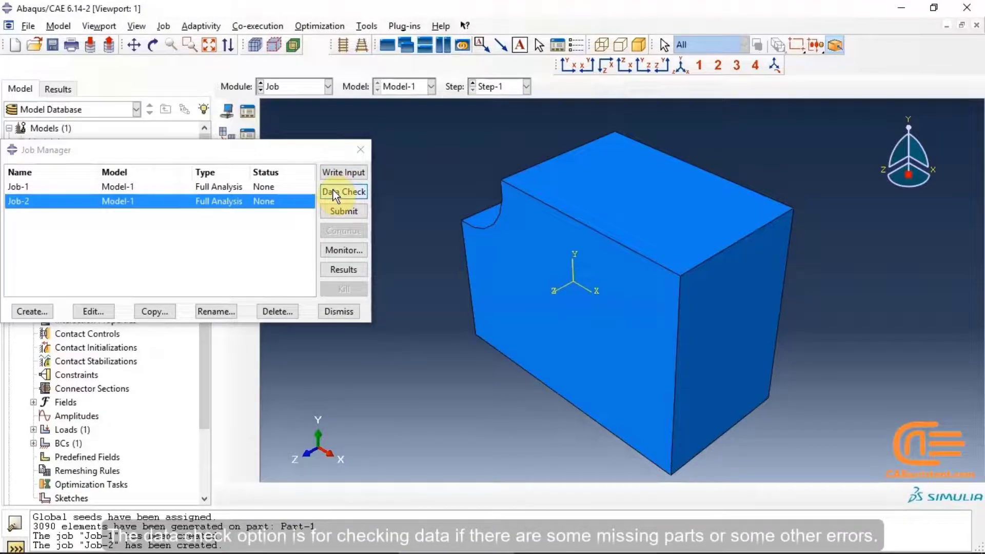
pyautogui.click(334, 191)
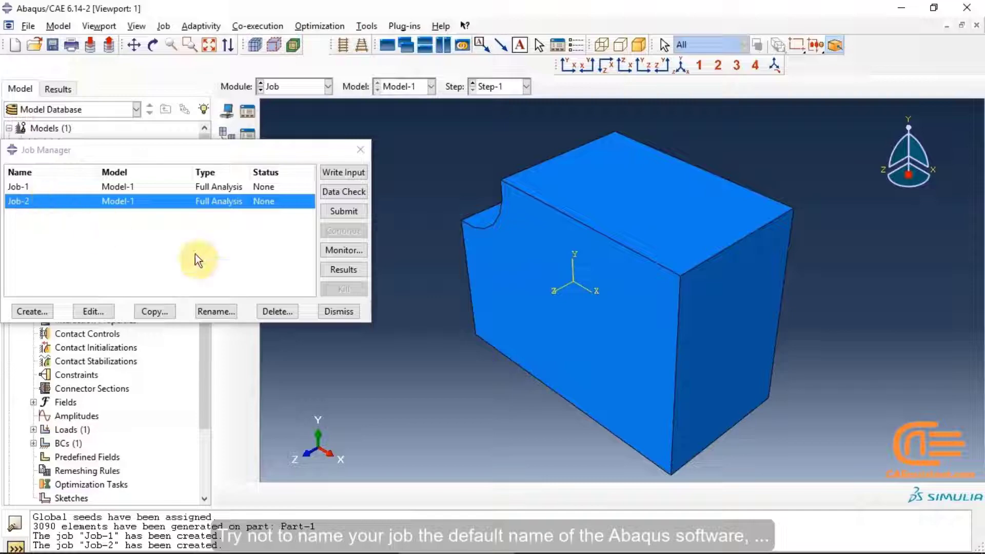
pyautogui.click(159, 204)
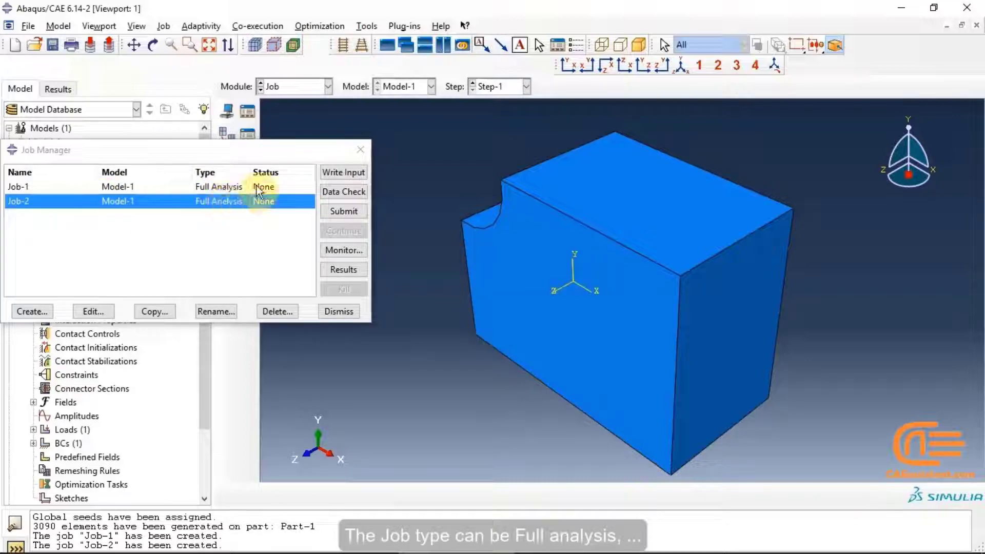
# - Review Job-1's submission, general, memory, parallelization and precision settings without changing them
pyautogui.click(225, 189)
pyautogui.doubleClick(224, 189)
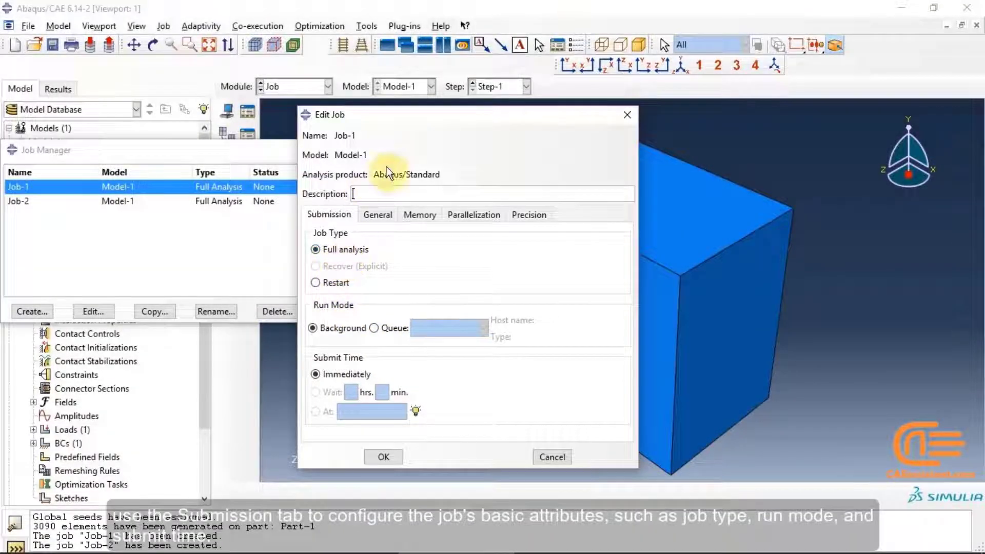
pyautogui.click(625, 116)
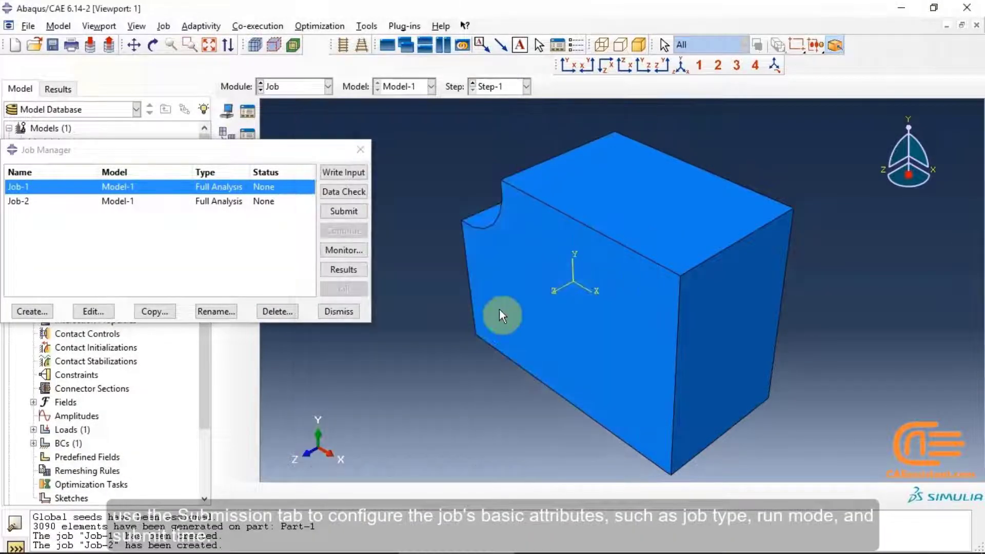
pyautogui.click(105, 312)
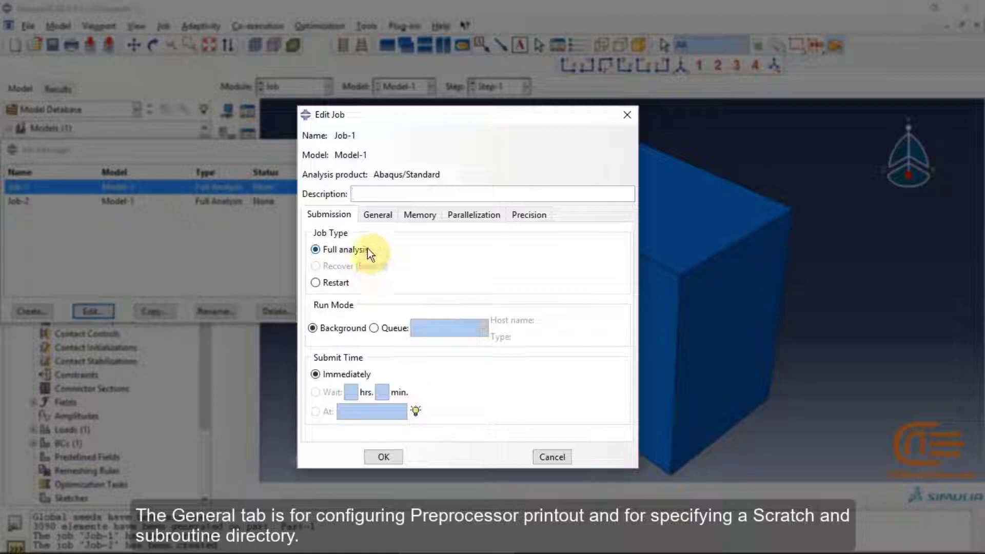
pyautogui.click(389, 215)
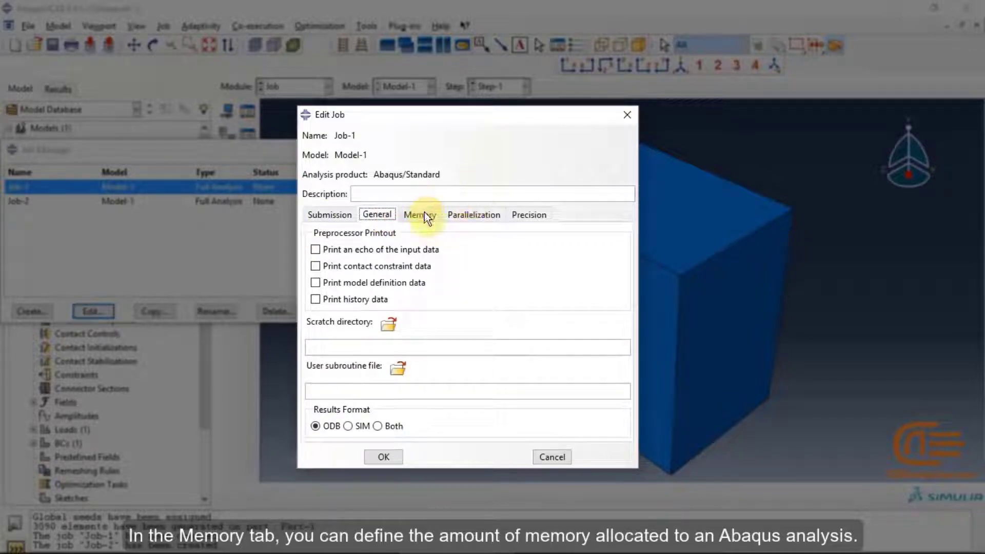
pyautogui.click(424, 214)
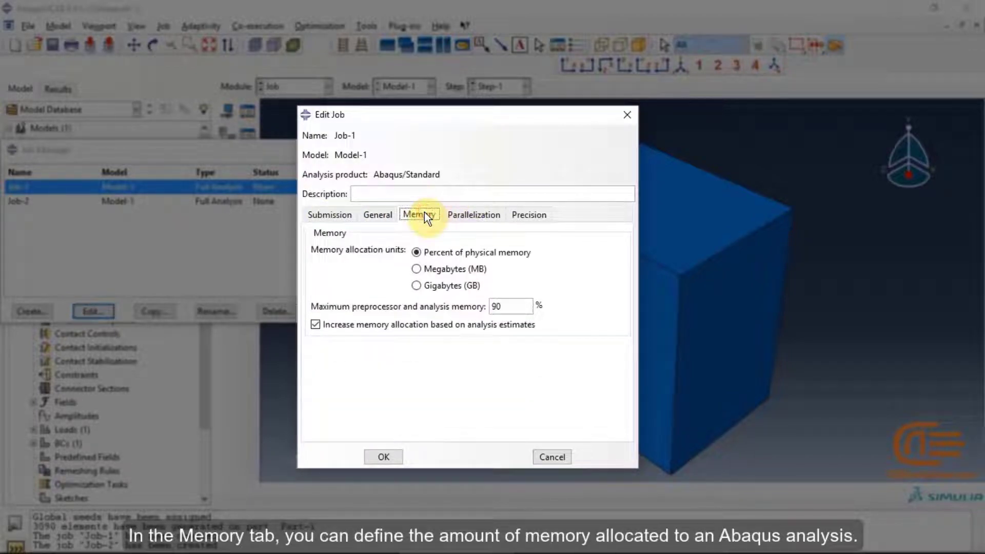
pyautogui.click(457, 214)
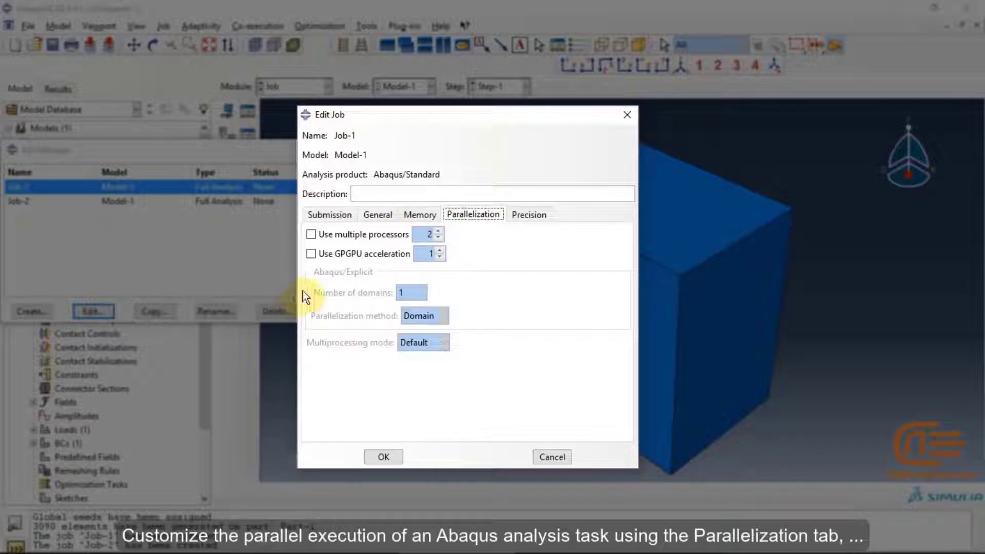
pyautogui.click(528, 215)
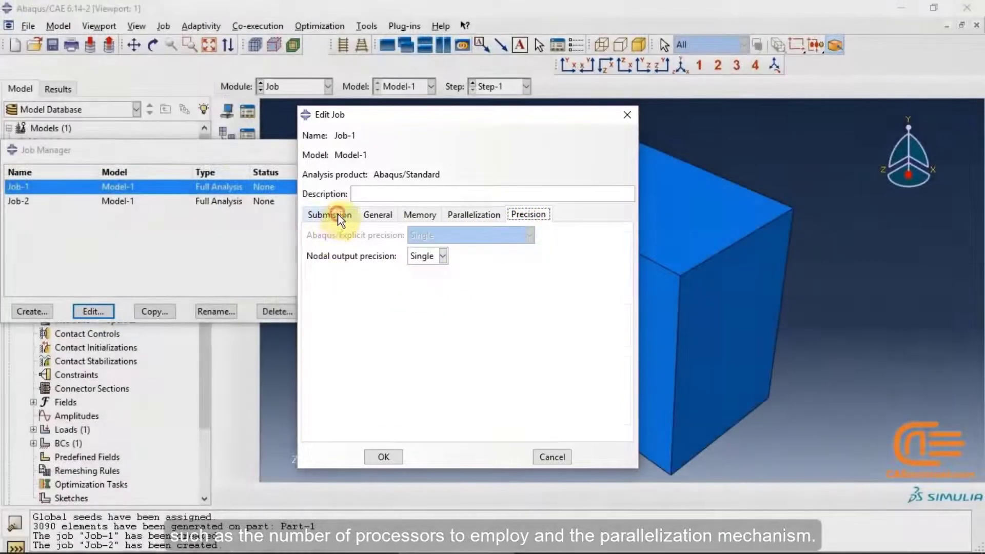
pyautogui.click(330, 214)
pyautogui.click(627, 114)
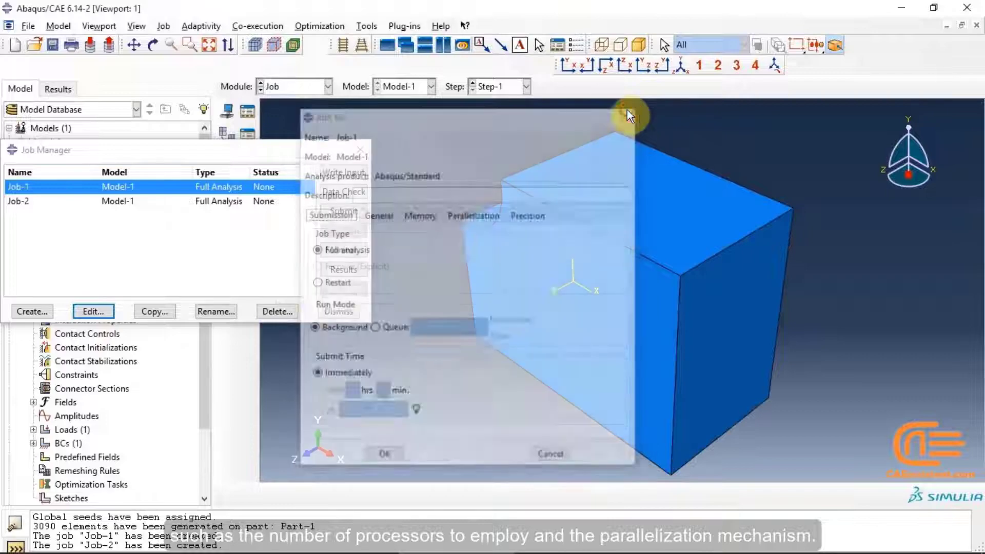
# - Submit Job-1, overwriting its existing job files, and monitor the analysis progress
pyautogui.click(331, 208)
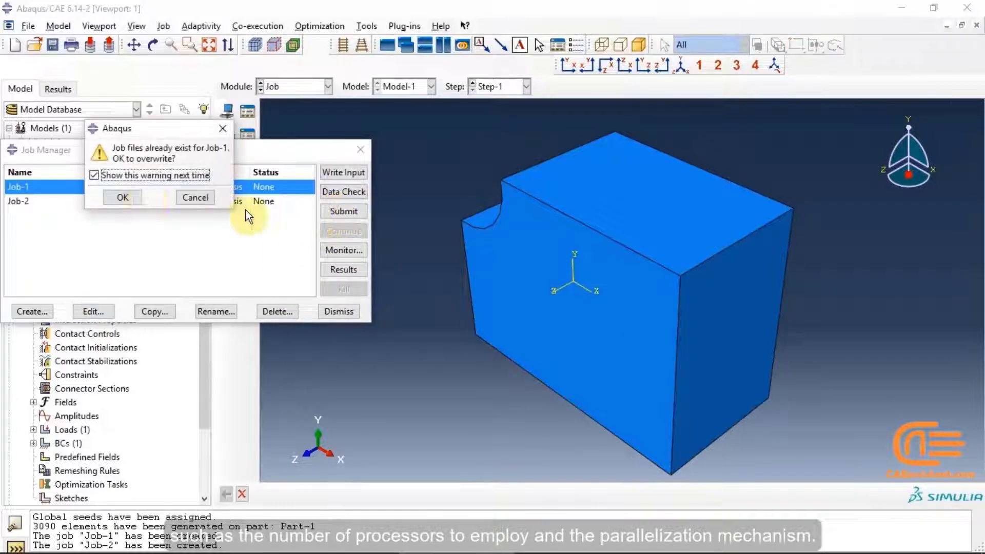
pyautogui.click(132, 197)
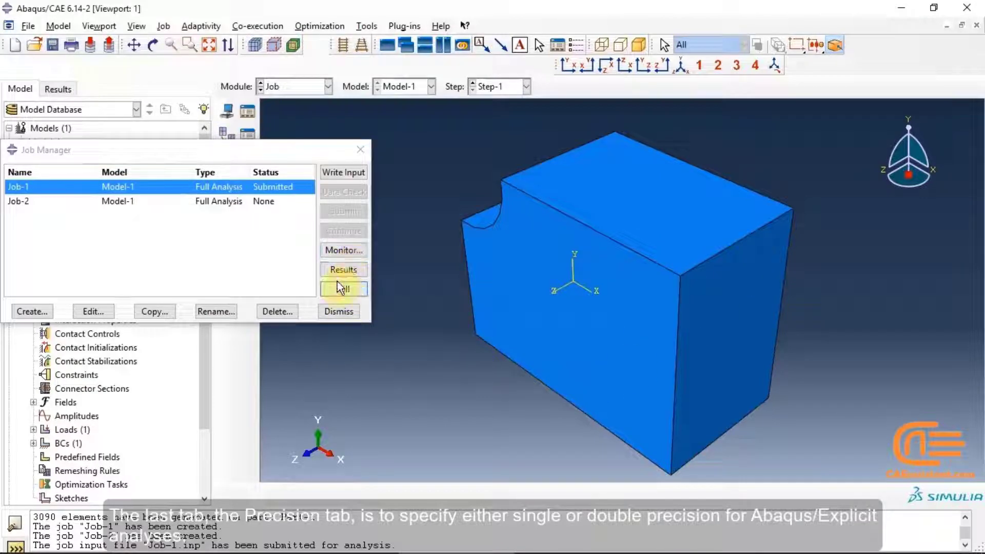
pyautogui.click(345, 250)
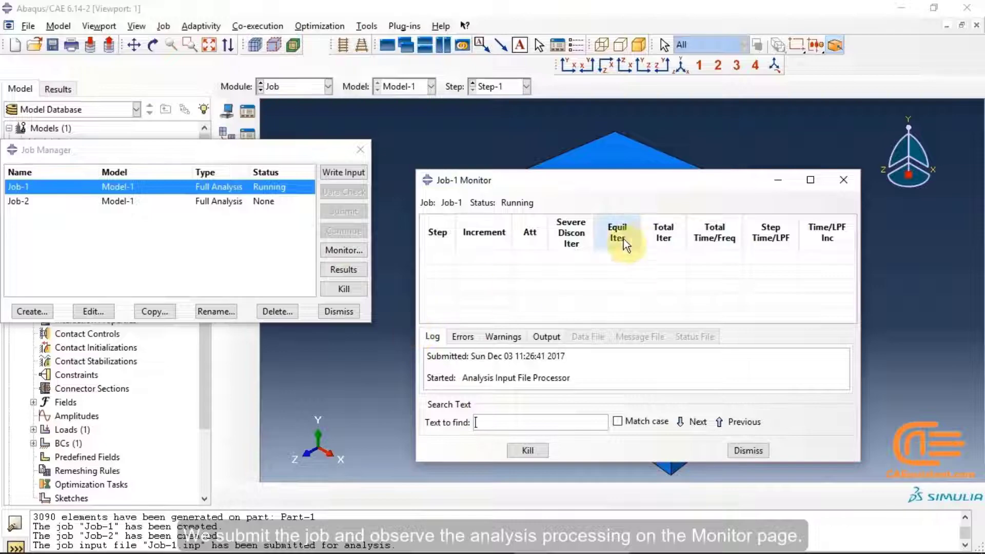
pyautogui.moveTo(670, 185); pyautogui.dragTo(595, 151)
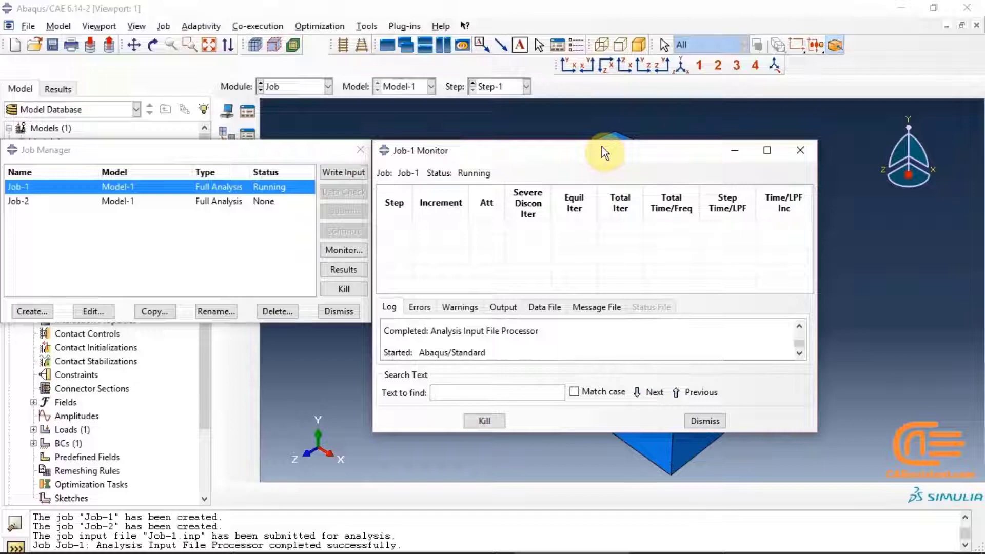
pyautogui.click(734, 149)
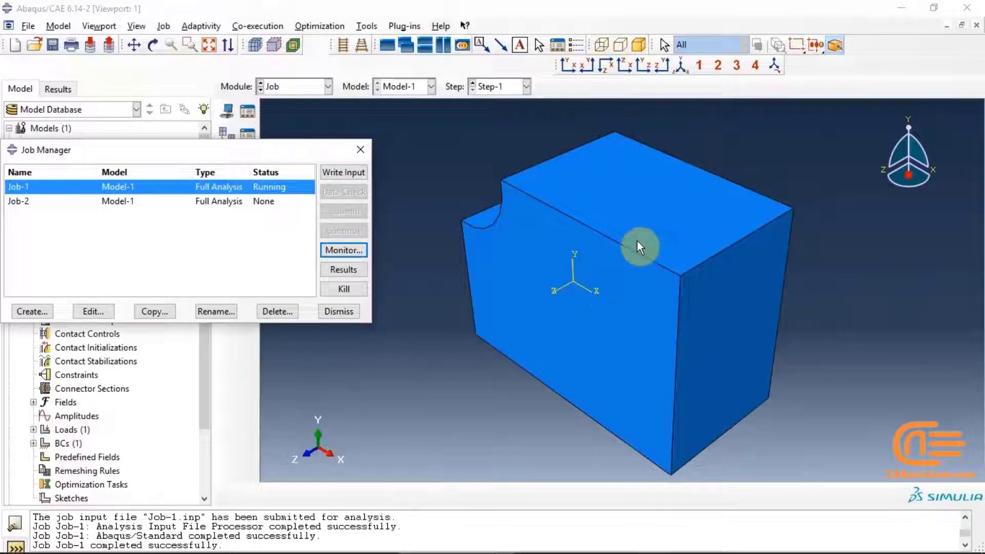
# - Load the Job-1 results and plot the Mises stress contours with the undeformed and deformed shapes superimposed
pyautogui.click(354, 268)
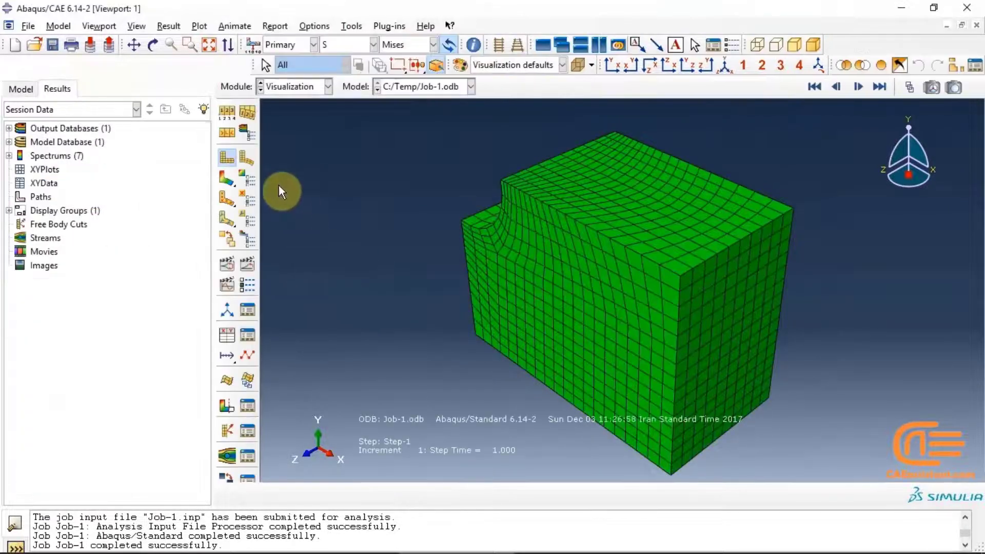
pyautogui.click(231, 177)
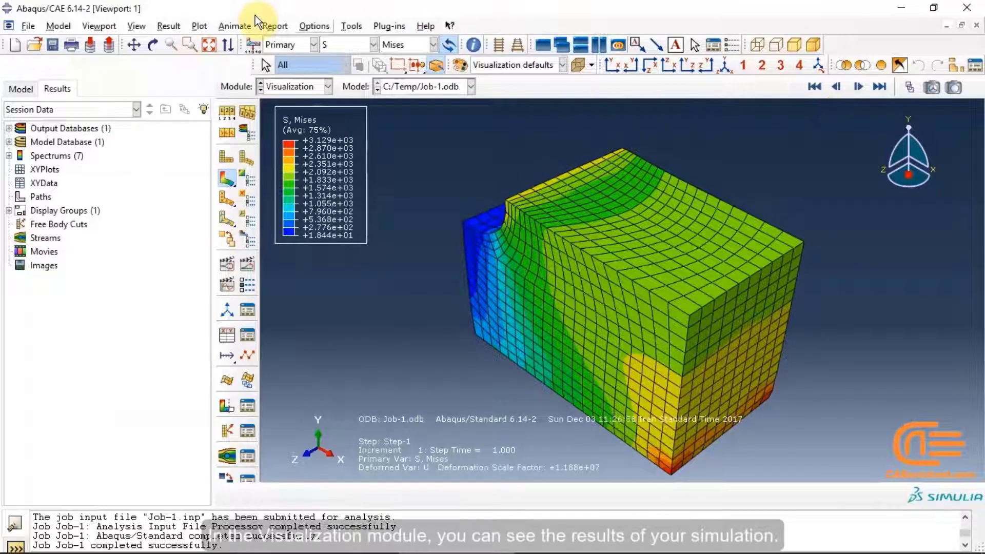
pyautogui.click(152, 45)
pyautogui.moveTo(708, 313); pyautogui.dragTo(774, 244)
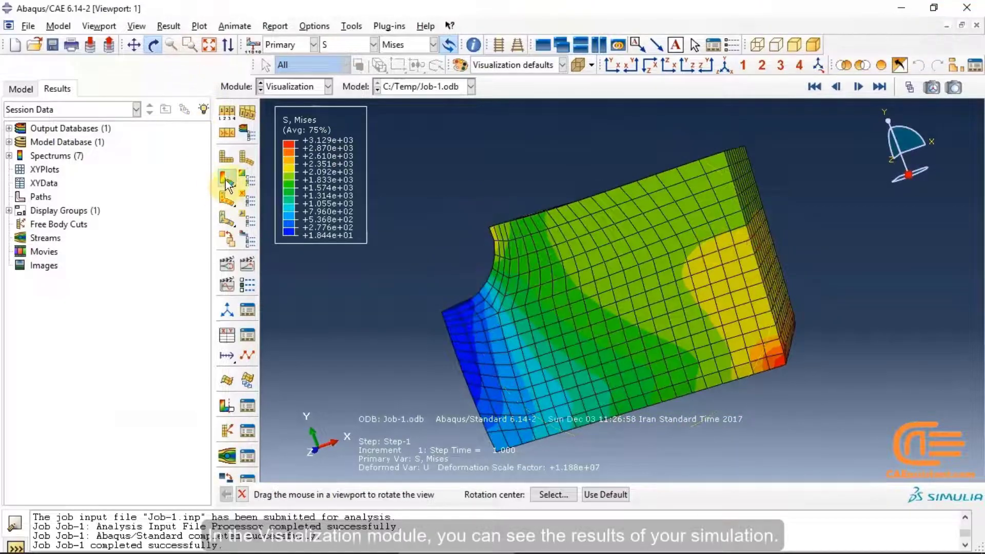
pyautogui.moveTo(272, 180); pyautogui.dragTo(290, 179)
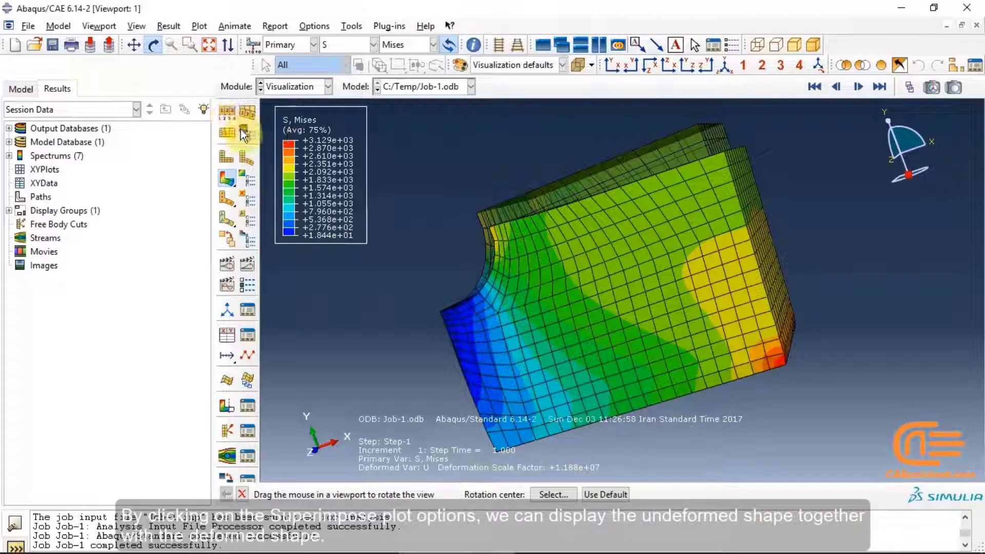
# - Set the plot's deformation scale factor to a uniform value of 1
pyautogui.click(244, 133)
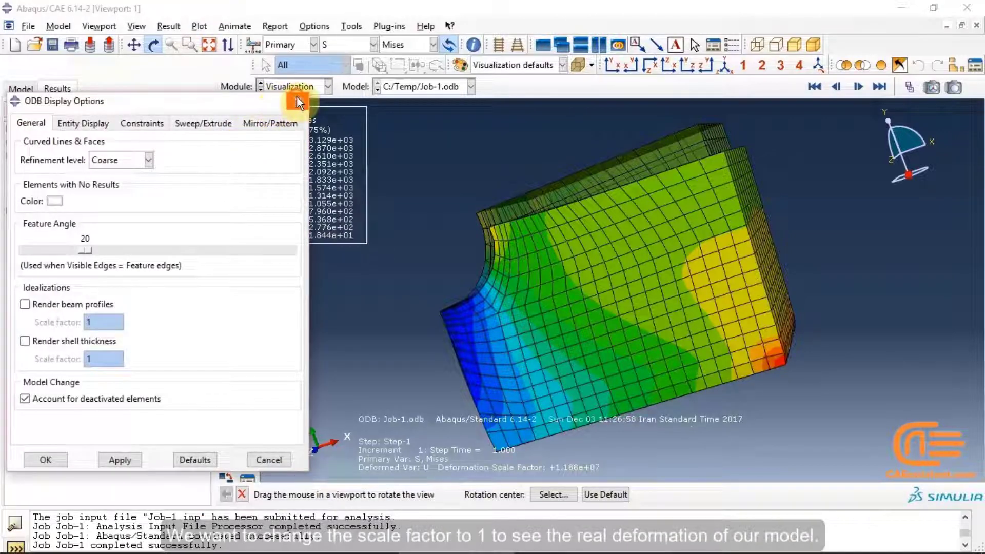
pyautogui.click(300, 103)
pyautogui.click(224, 113)
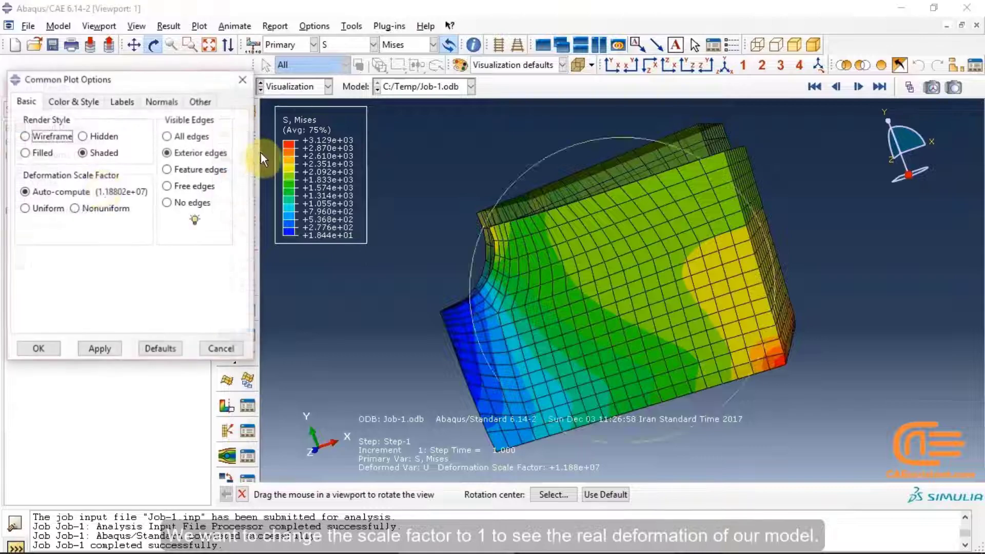
pyautogui.click(54, 208)
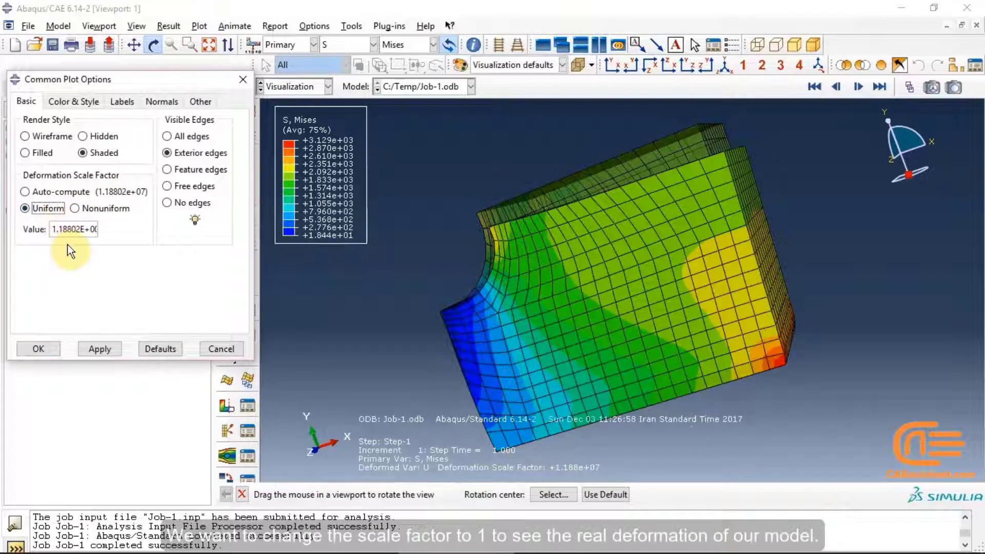
pyautogui.click(54, 229)
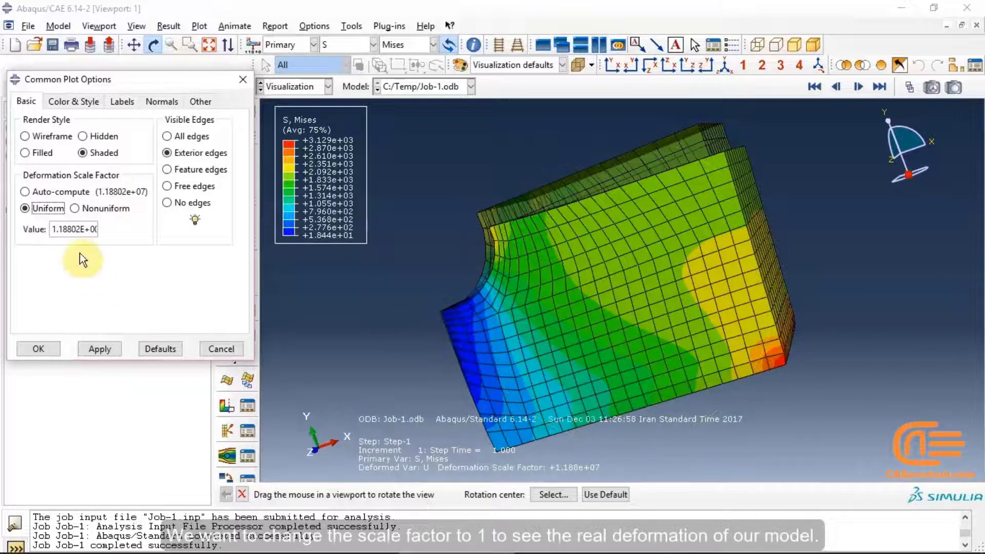
pyautogui.moveTo(53, 230); pyautogui.dragTo(99, 228)
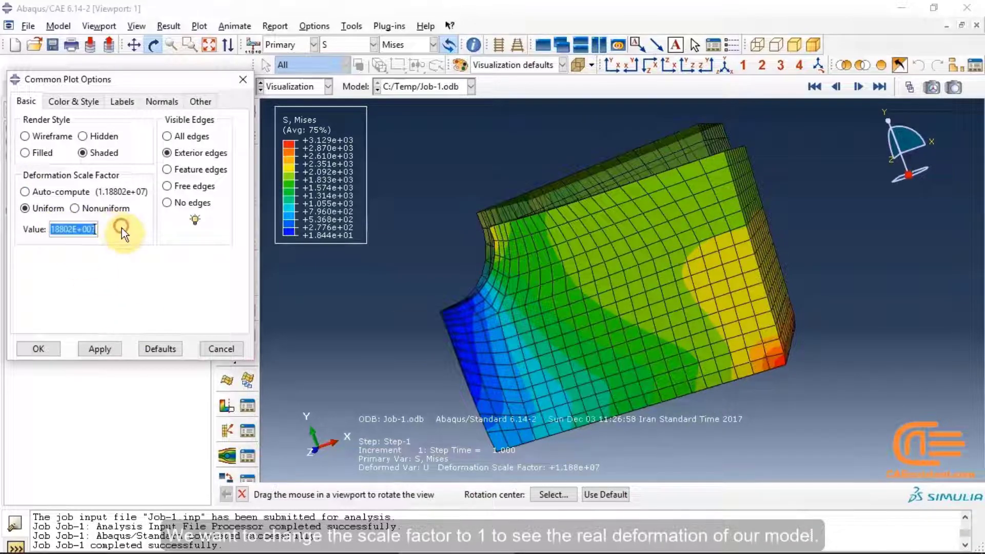
pyautogui.write('1')
pyautogui.click(38, 348)
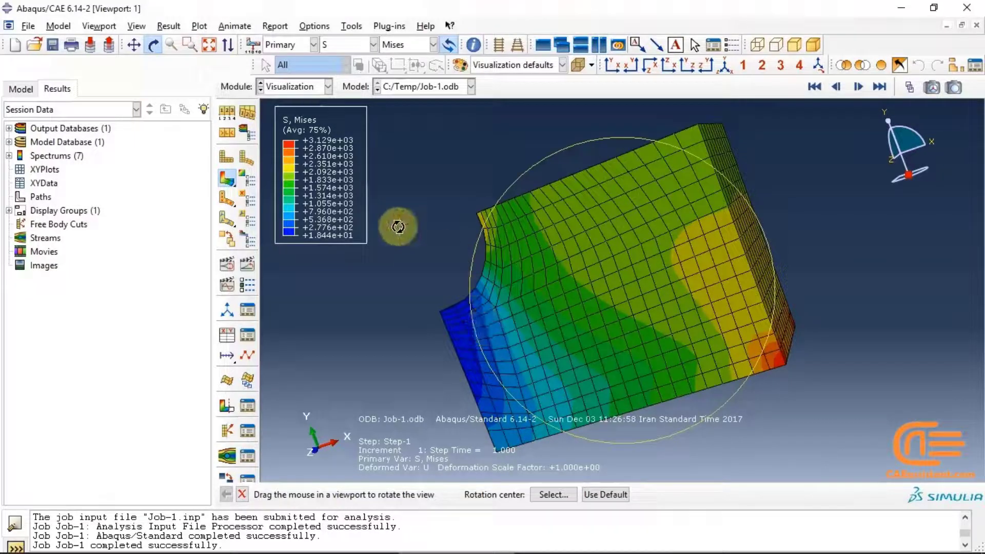
# - Set the visible edges of the contour plot to Free edges
pyautogui.click(243, 135)
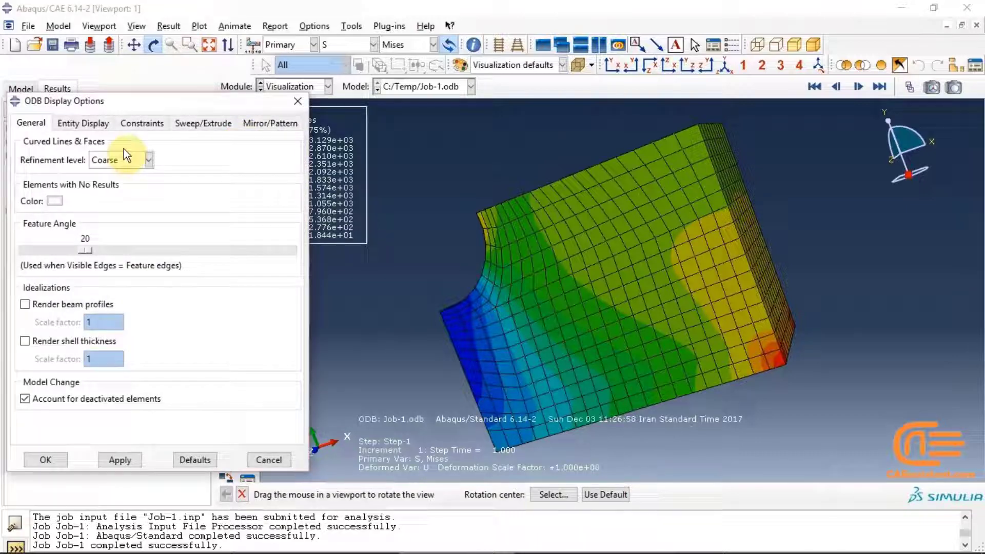
pyautogui.click(299, 103)
pyautogui.click(223, 114)
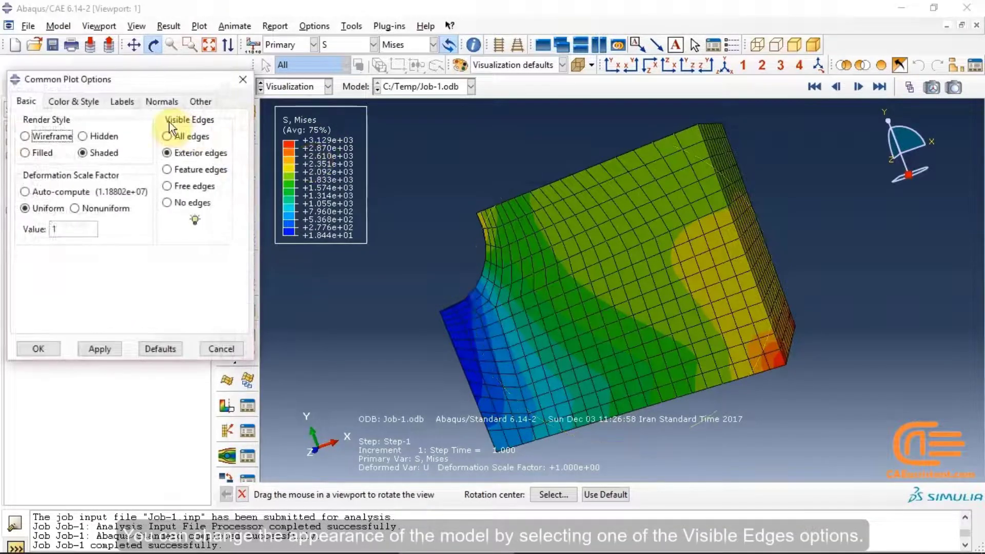
pyautogui.click(192, 186)
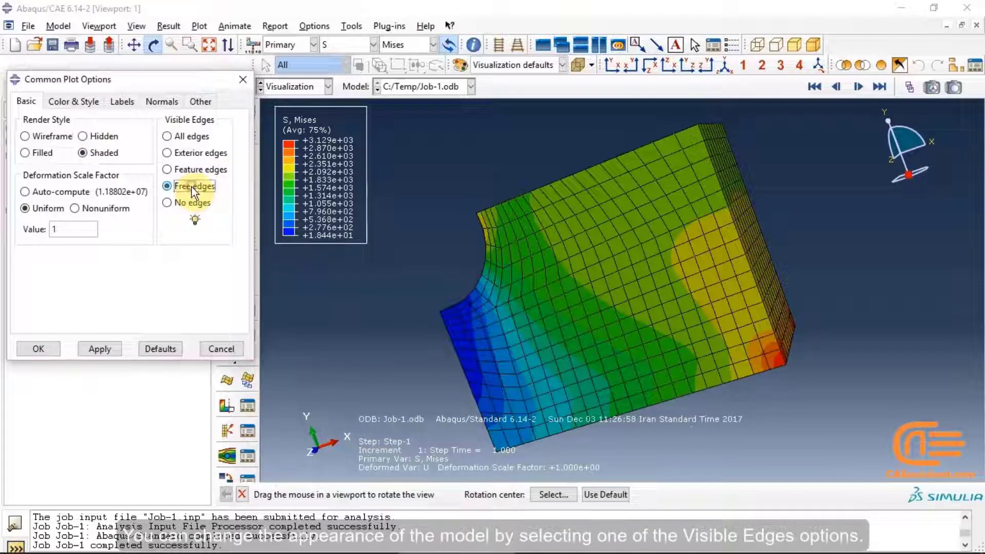
pyautogui.click(100, 348)
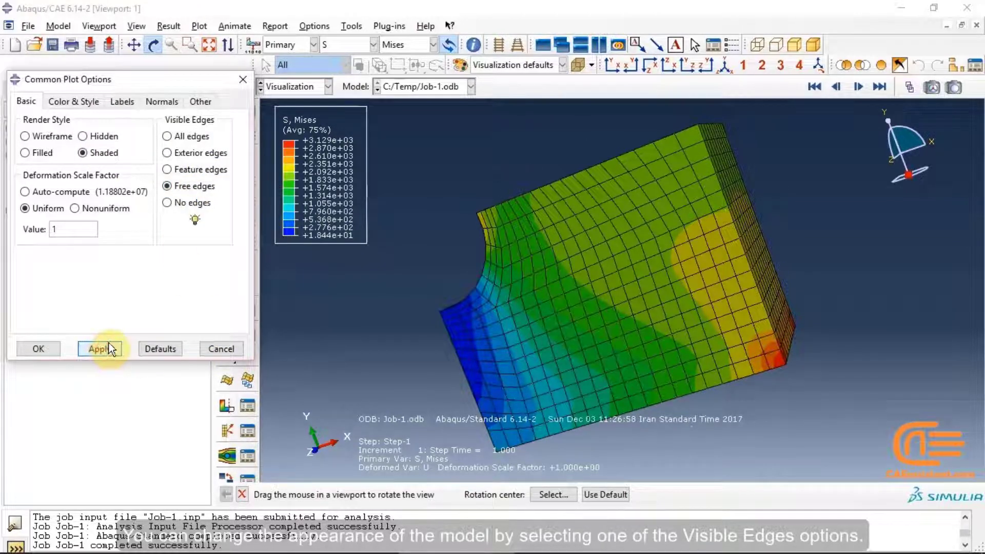
pyautogui.click(39, 349)
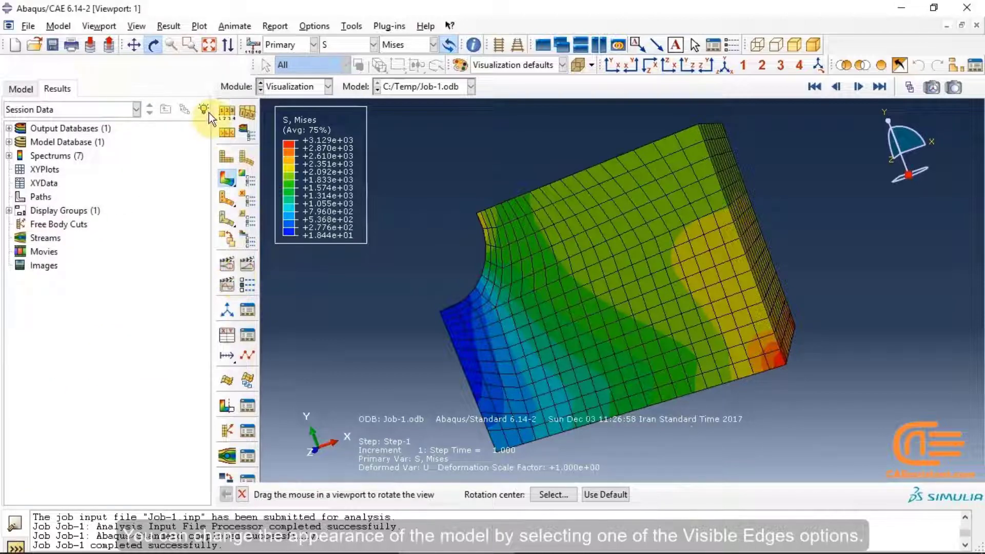
# - Change the visible edges of the contour plot to No edges
pyautogui.click(248, 214)
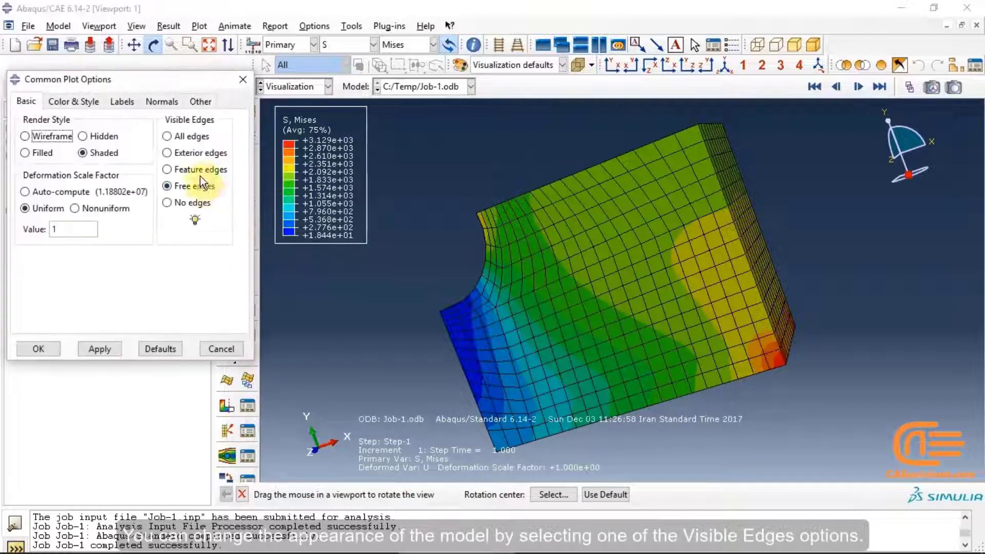
pyautogui.click(200, 204)
pyautogui.click(39, 349)
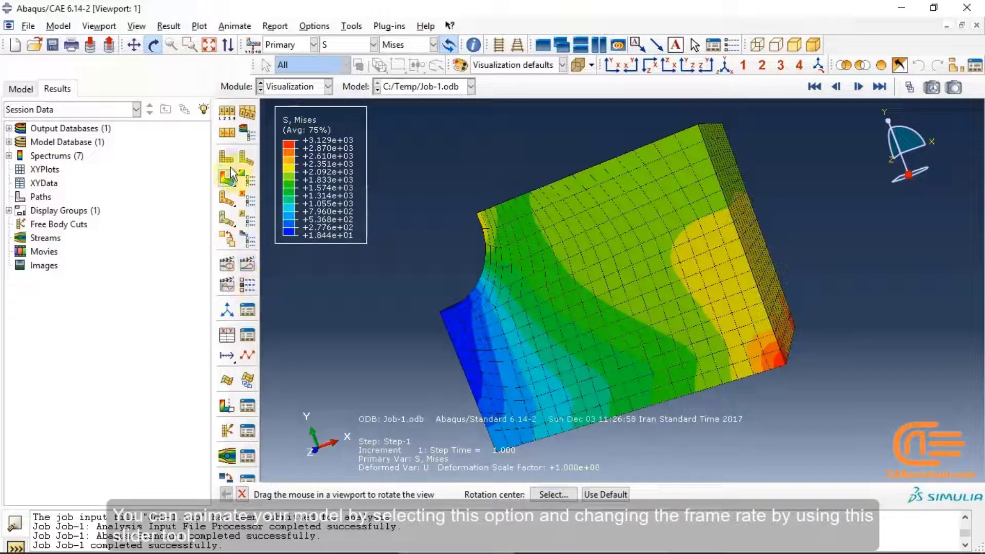
# - Animate the contour plot, slowing the frame rate to near the Slow end and finishing with the time history animation
pyautogui.click(222, 267)
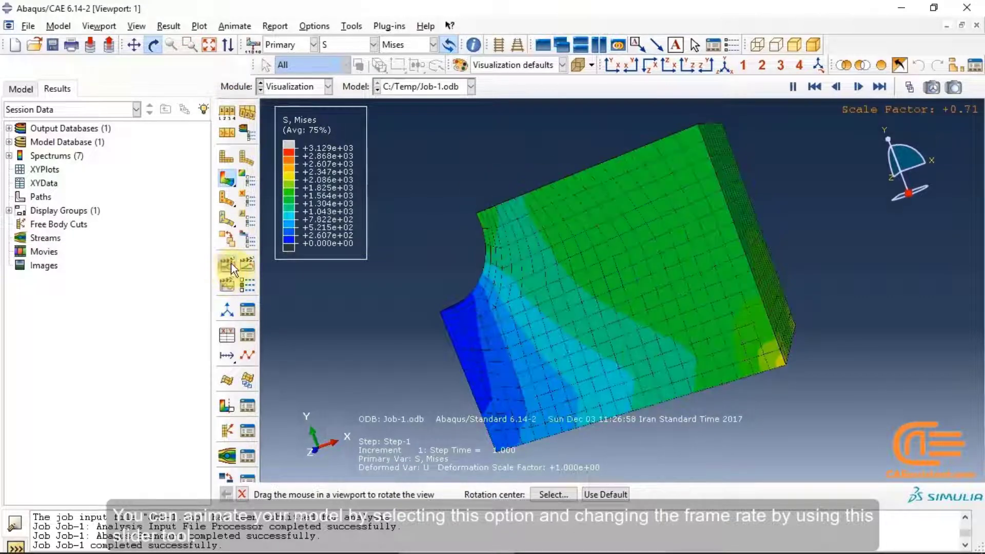
pyautogui.click(254, 268)
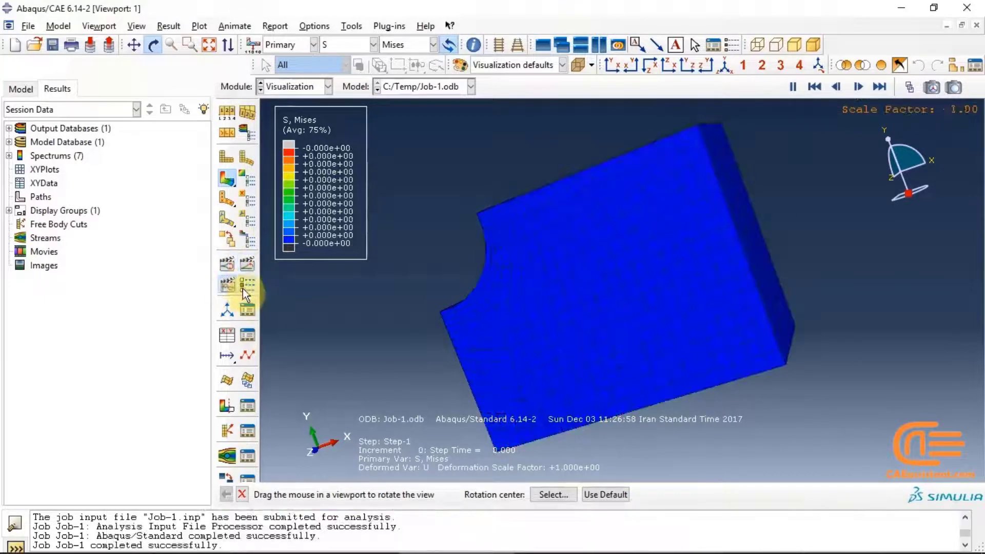
pyautogui.click(249, 288)
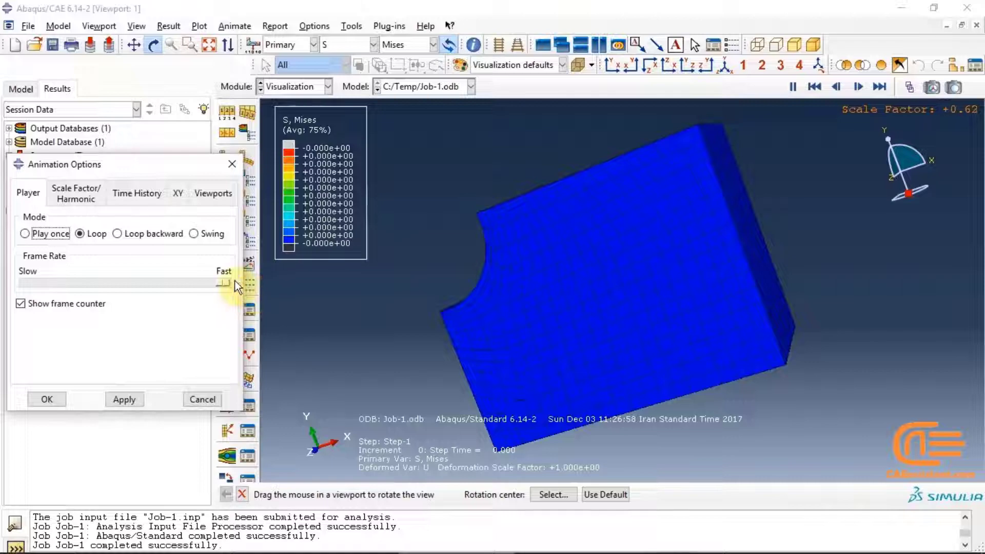
pyautogui.moveTo(224, 283); pyautogui.dragTo(50, 290)
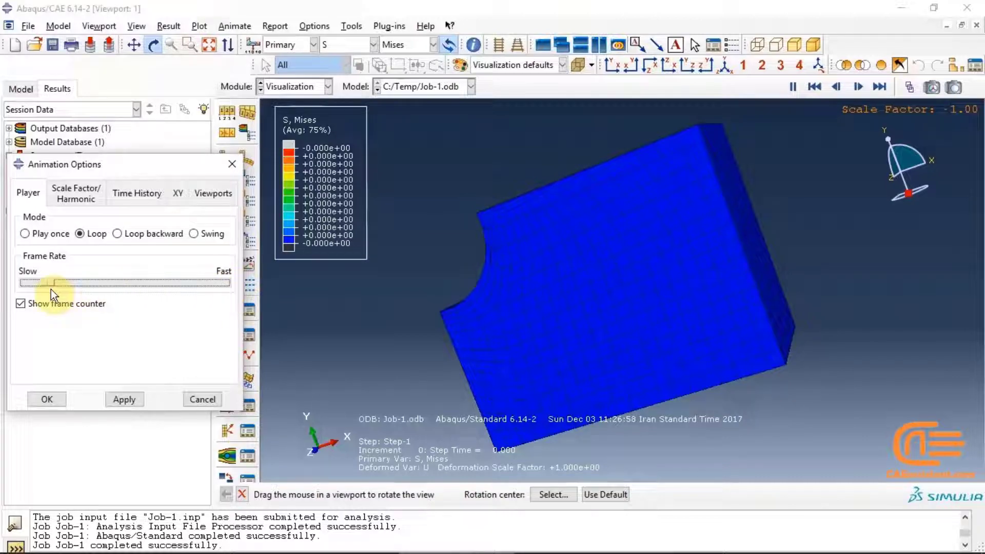
pyautogui.click(46, 399)
pyautogui.click(252, 270)
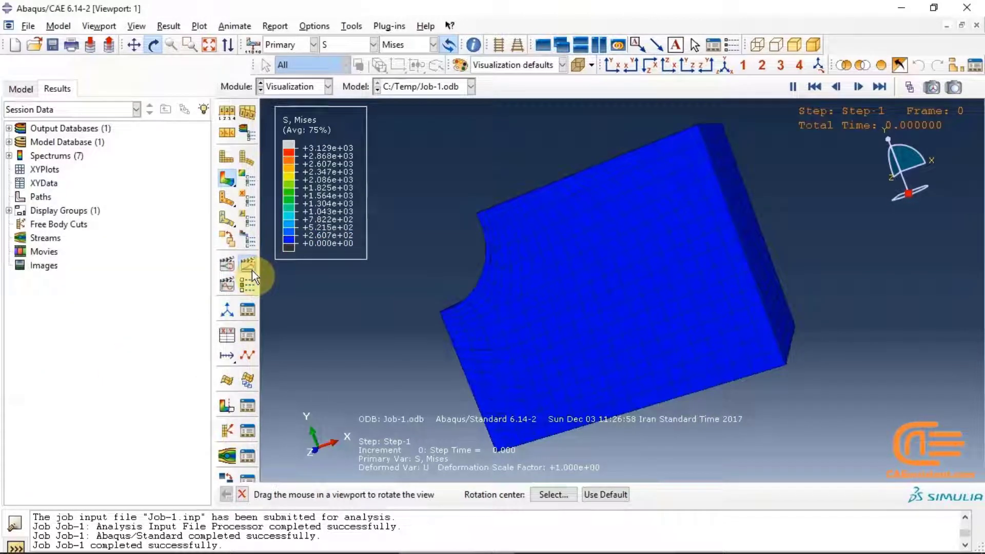
# - Create XY data from the ODB history output and plot the contact constraint elastic energy, ALLCCE, for the whole model
pyautogui.click(253, 261)
pyautogui.click(230, 332)
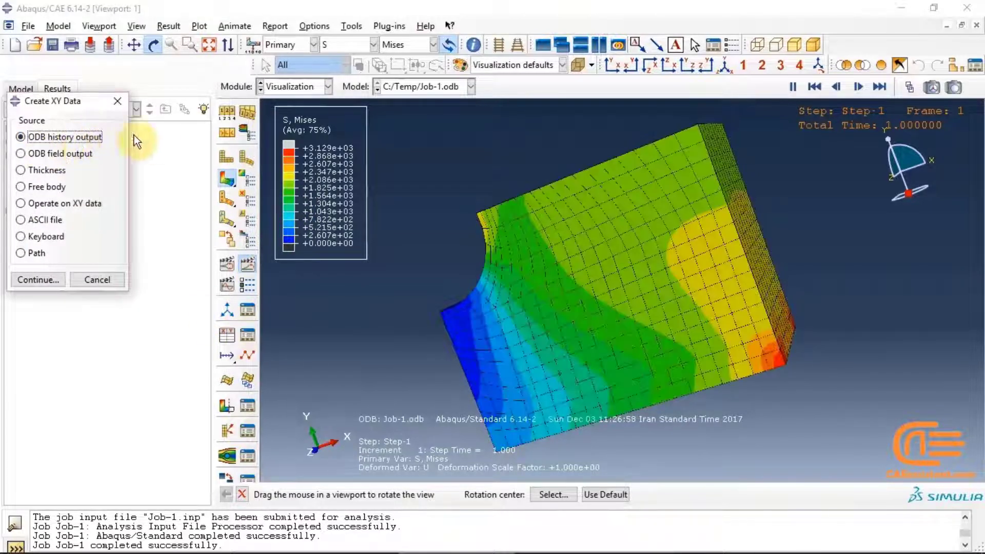
pyautogui.click(44, 279)
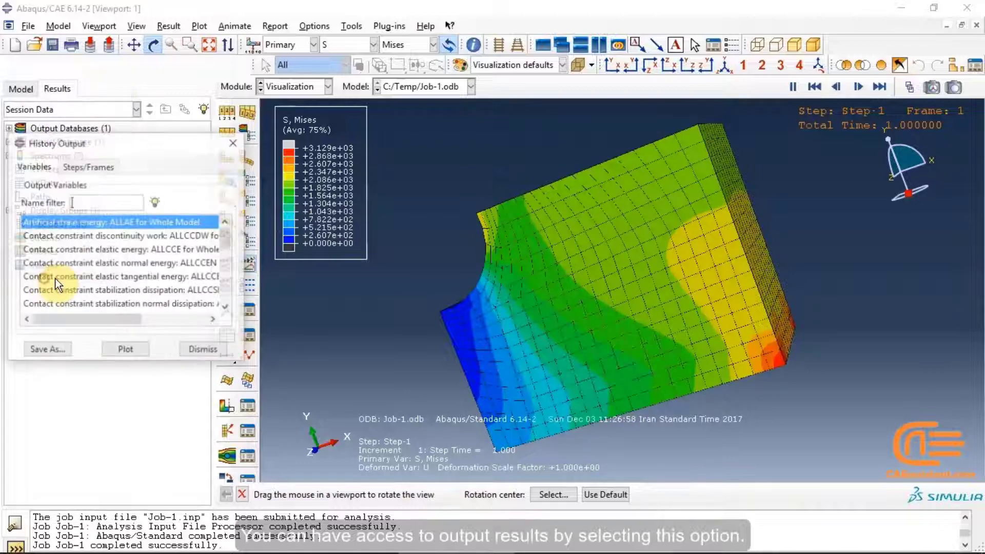
pyautogui.click(62, 252)
pyautogui.click(117, 354)
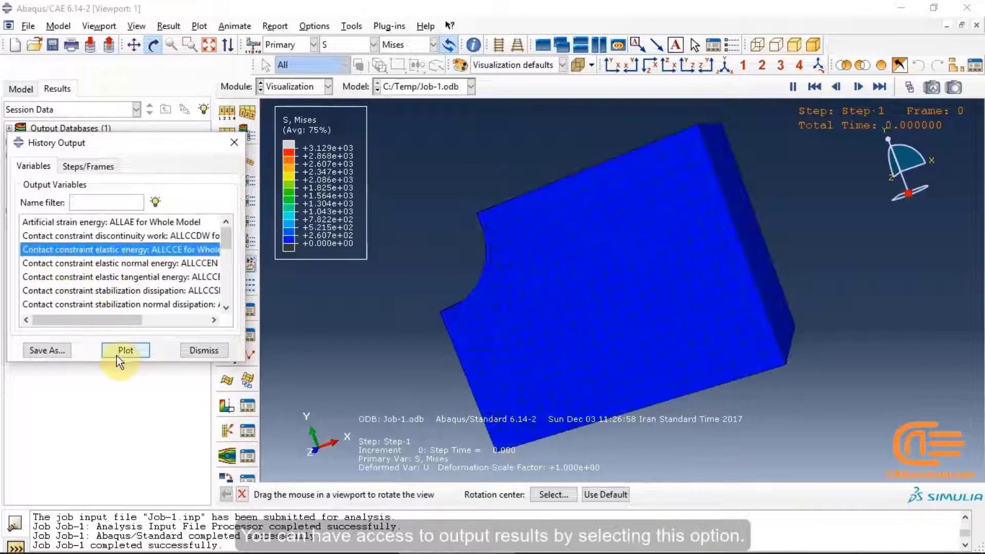
# - Plot the history output variable for energy lost to quiet boundaries, ALLQB, for the whole model
pyautogui.scroll(-4, 77, 275)
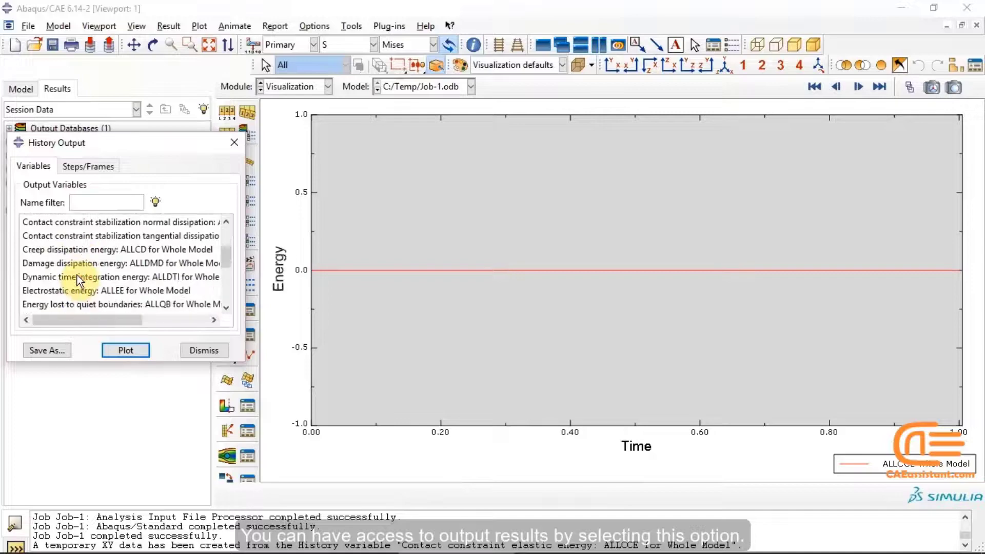
pyautogui.scroll(1, 83, 269)
pyautogui.click(84, 267)
pyautogui.click(123, 350)
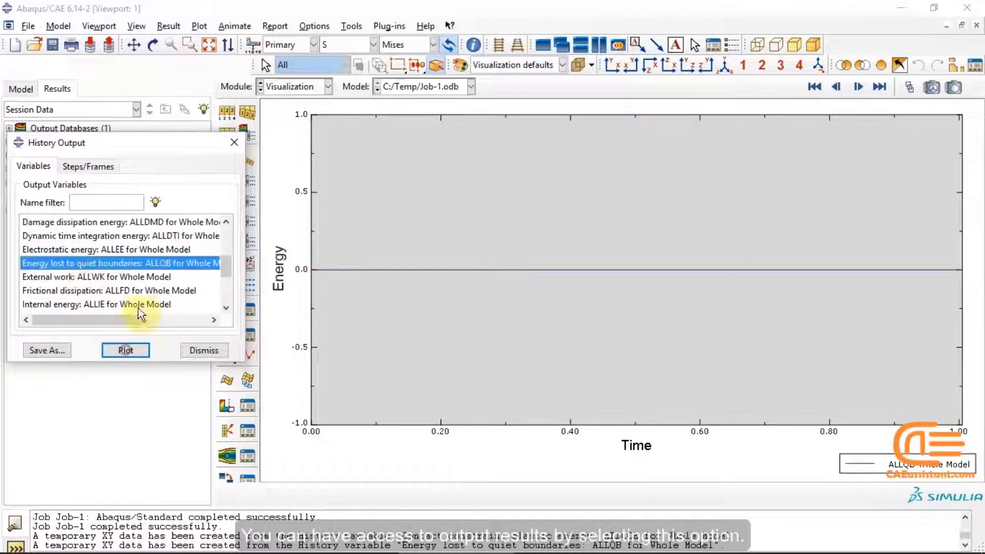
# - Plot the artificial strain energy, ALLAE, for the whole model and close the history output window
pyautogui.scroll(-3, 140, 257)
pyautogui.scroll(-1, 128, 277)
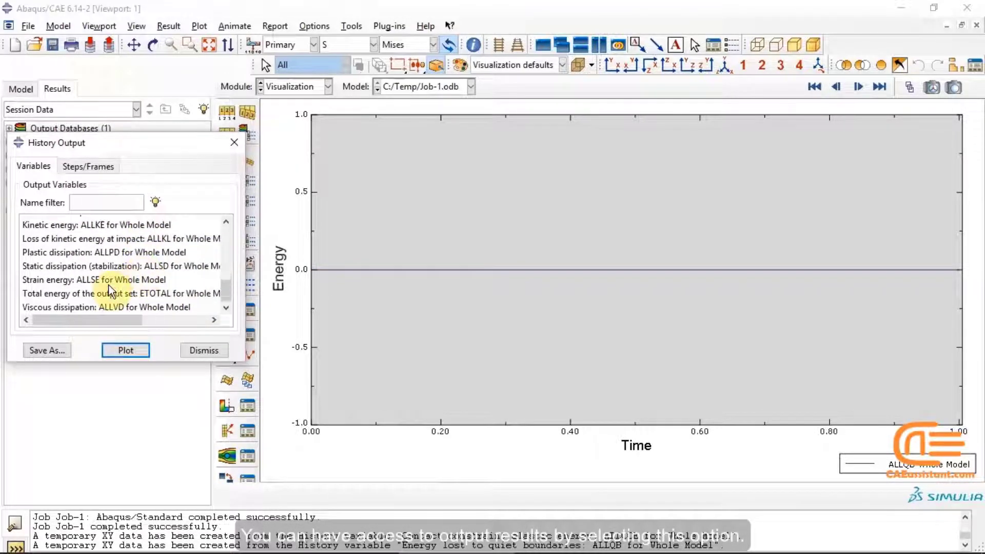
pyautogui.scroll(5, 115, 268)
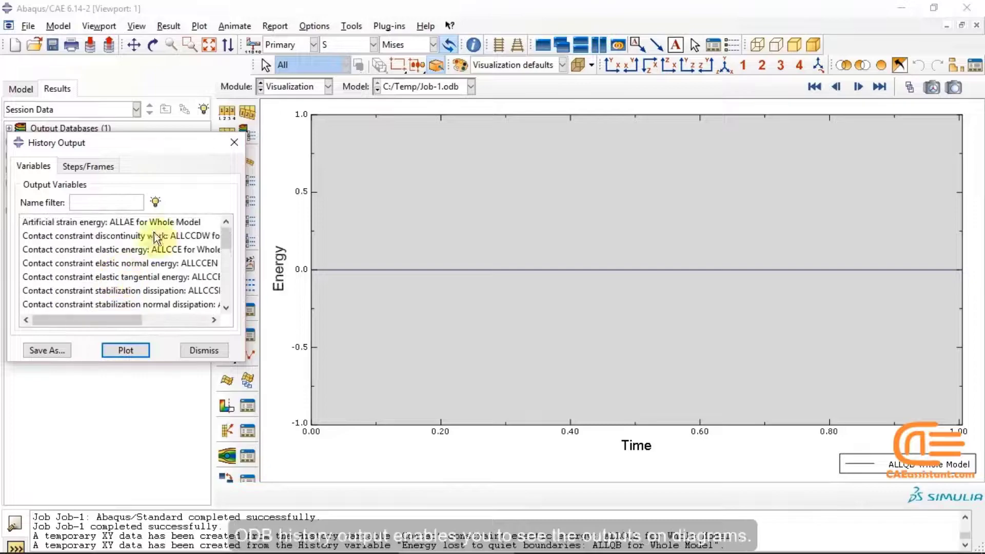
pyautogui.click(136, 221)
pyautogui.click(128, 351)
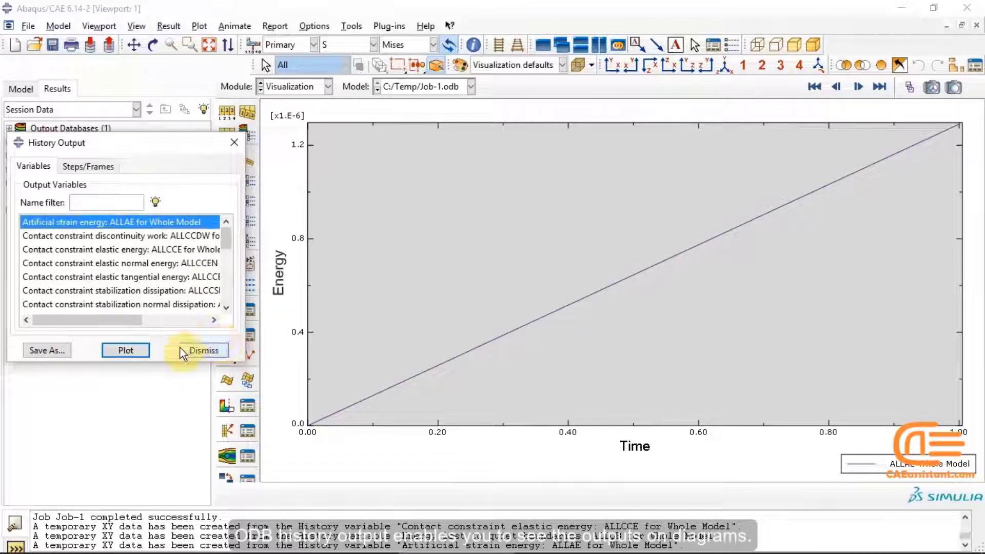
pyautogui.click(218, 349)
# - Start XY data from the ODB field output and select strain component E11 and stress component S11 at the integration points
pyautogui.click(229, 337)
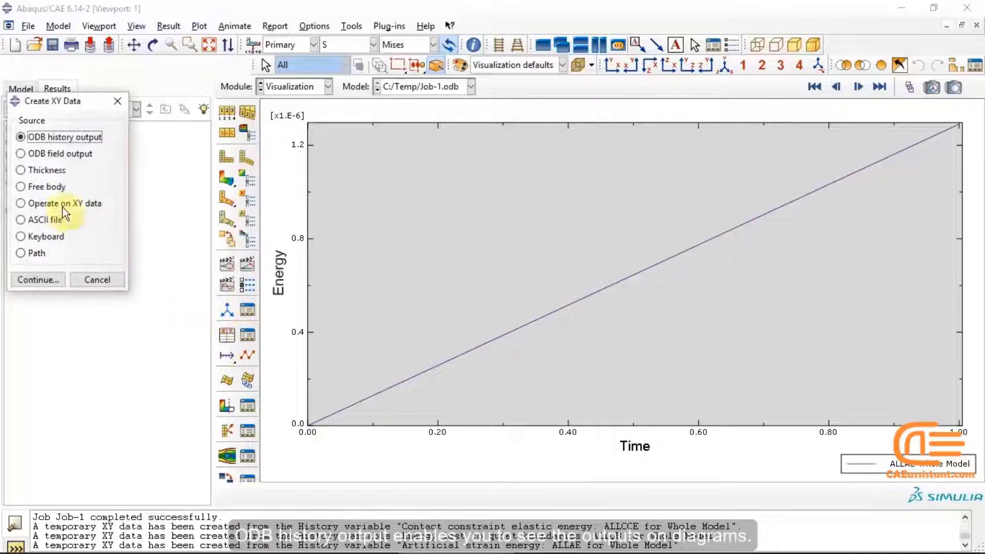
pyautogui.click(47, 156)
pyautogui.click(44, 280)
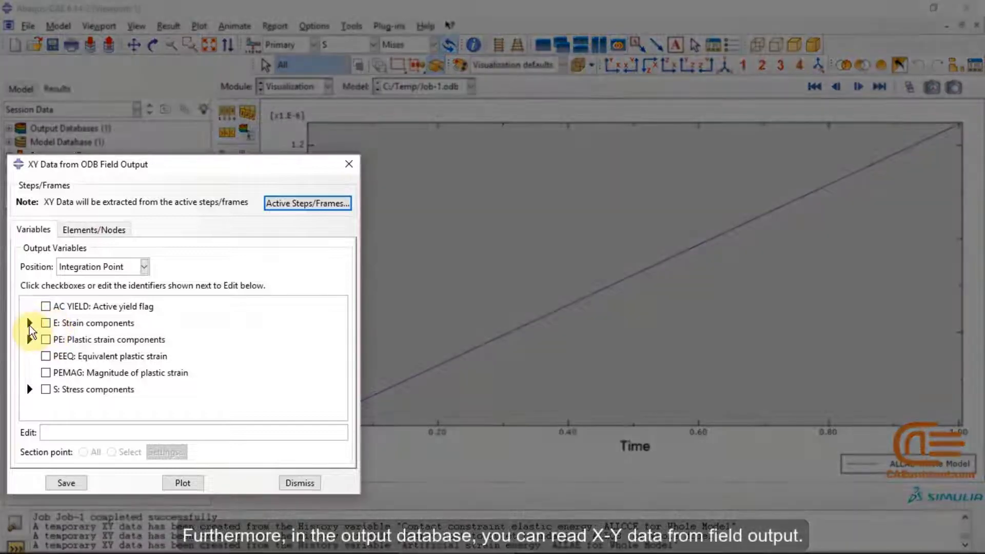
pyautogui.click(29, 324)
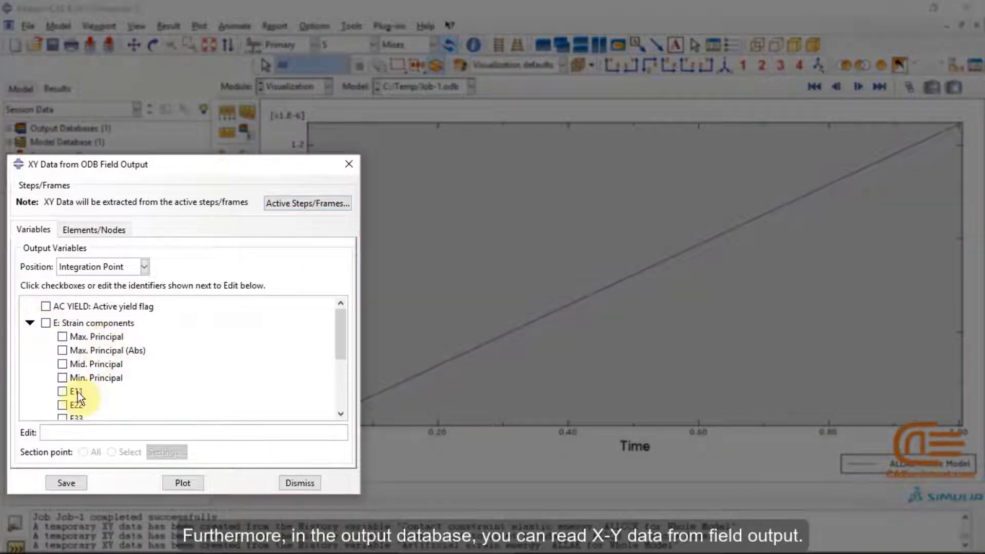
pyautogui.click(62, 391)
pyautogui.scroll(-2, 74, 352)
pyautogui.scroll(-2, 58, 410)
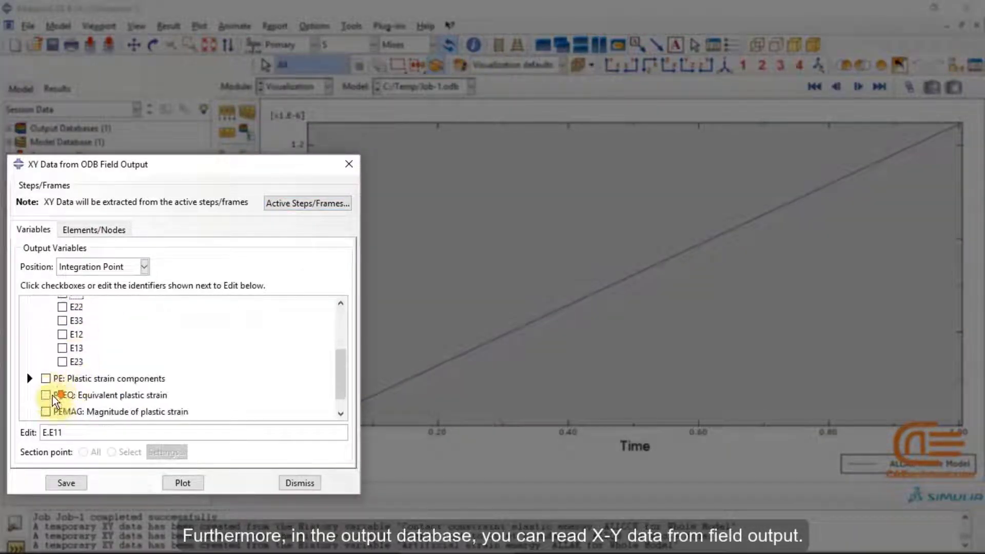
pyautogui.click(29, 410)
pyautogui.scroll(-2, 102, 383)
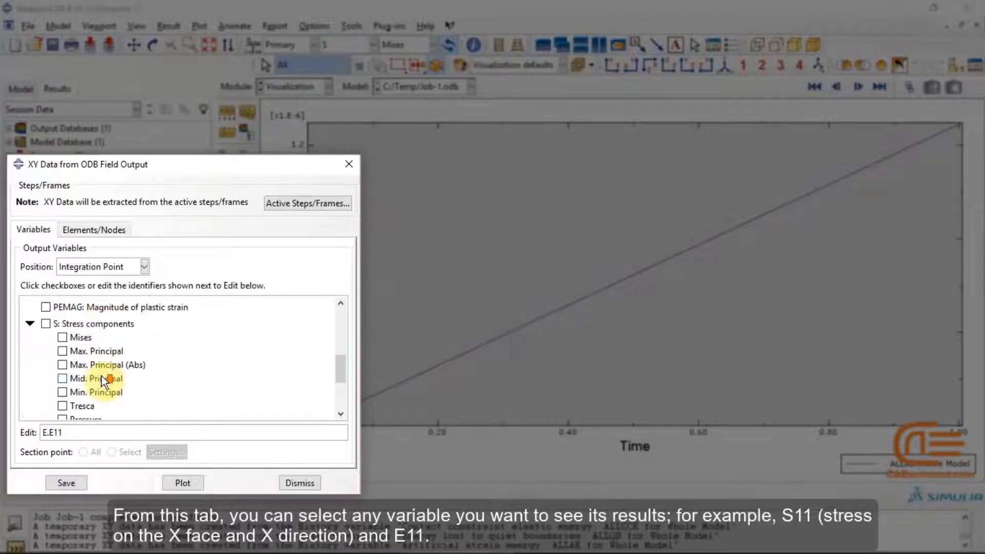
pyautogui.scroll(-1, 98, 369)
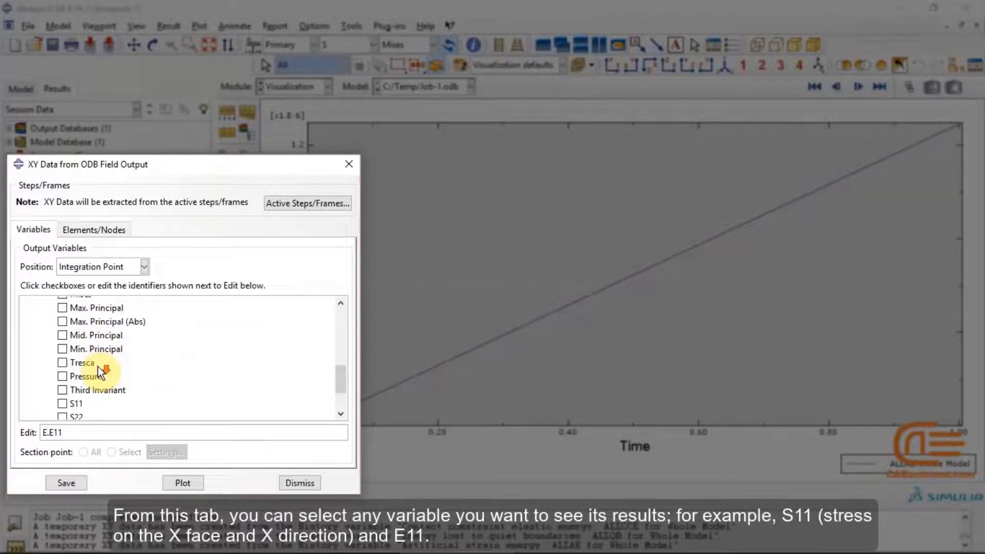
pyautogui.click(81, 404)
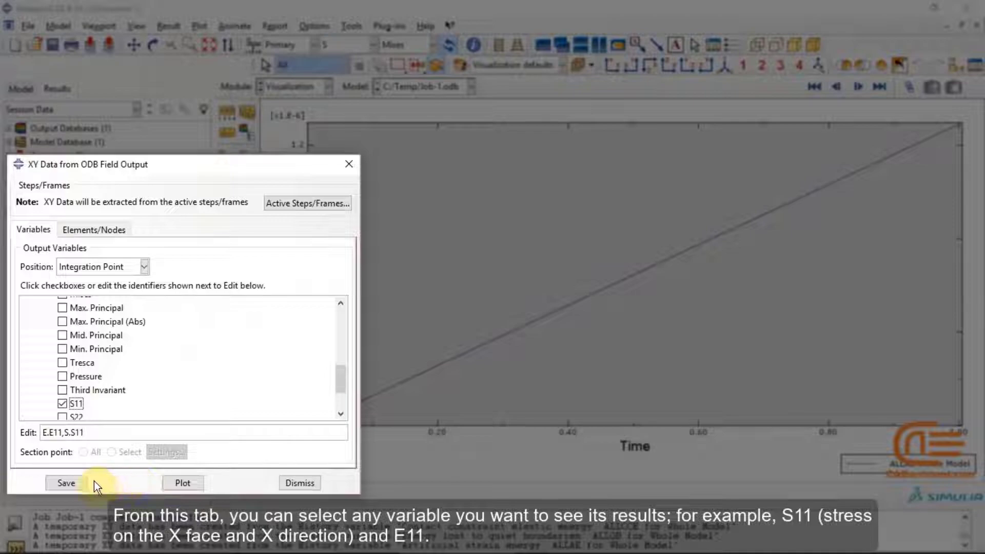
# - Pick the element at the block's red high-stress corner from the contour plot and plot its E11 and S11 curves over time
pyautogui.click(95, 230)
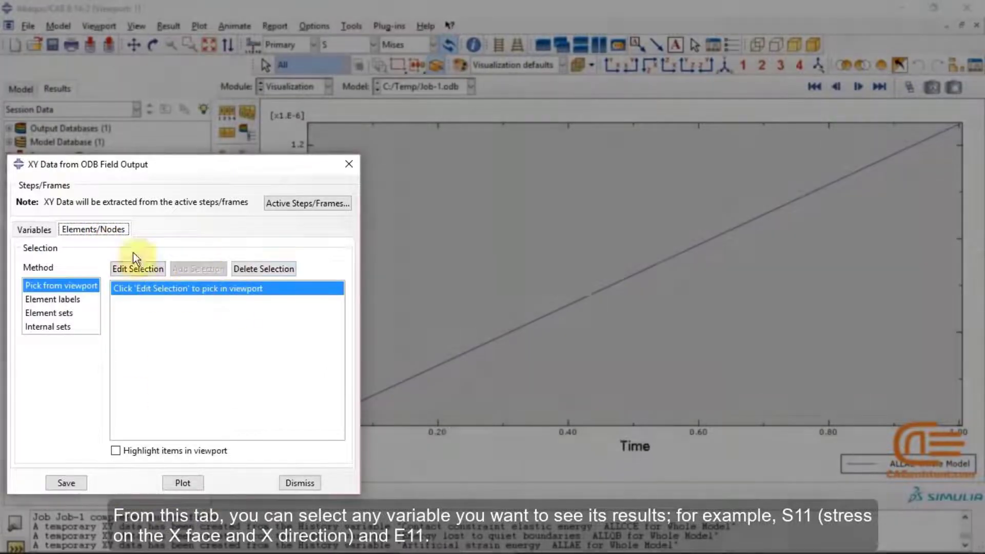
pyautogui.click(138, 269)
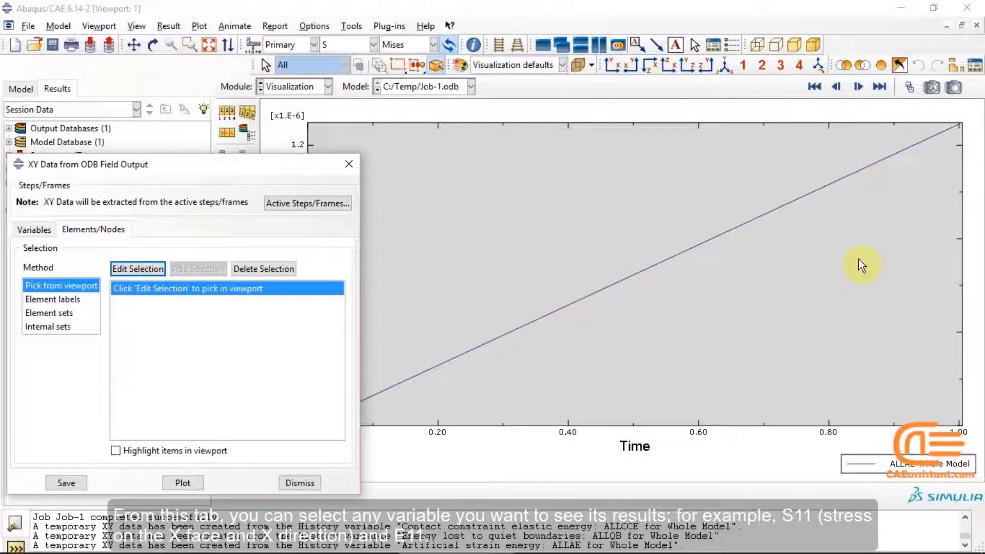
pyautogui.moveTo(250, 164); pyautogui.dragTo(323, 95)
pyautogui.click(226, 178)
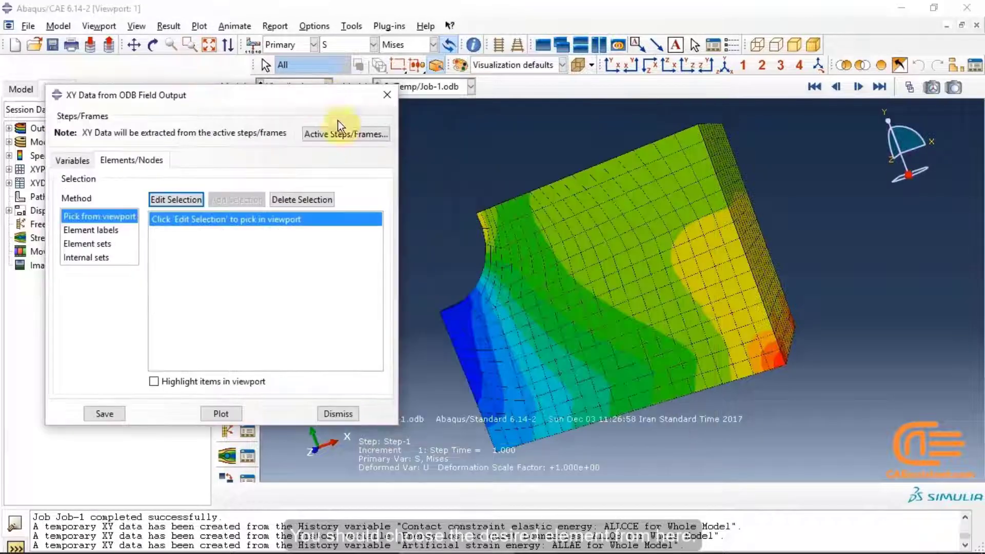
pyautogui.click(780, 364)
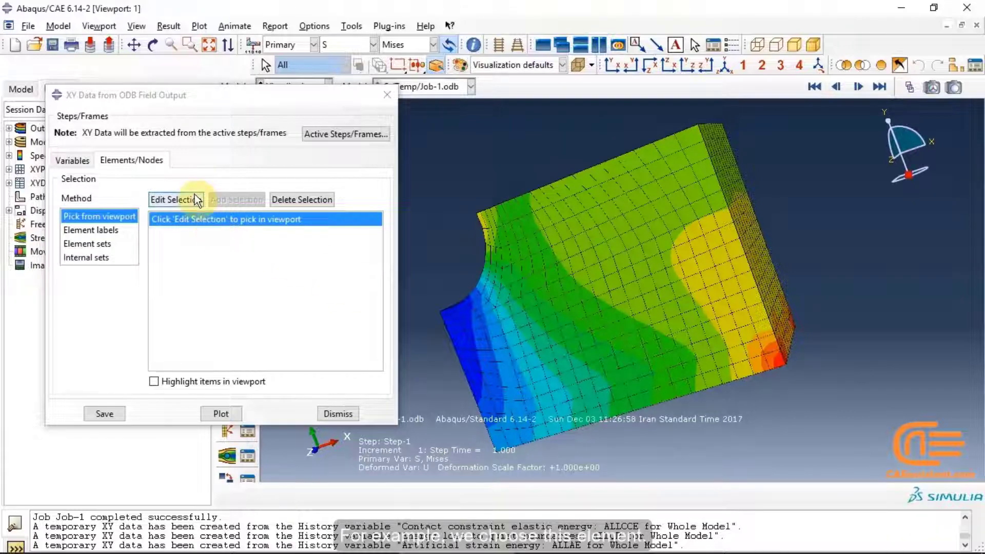
pyautogui.click(176, 199)
pyautogui.click(777, 361)
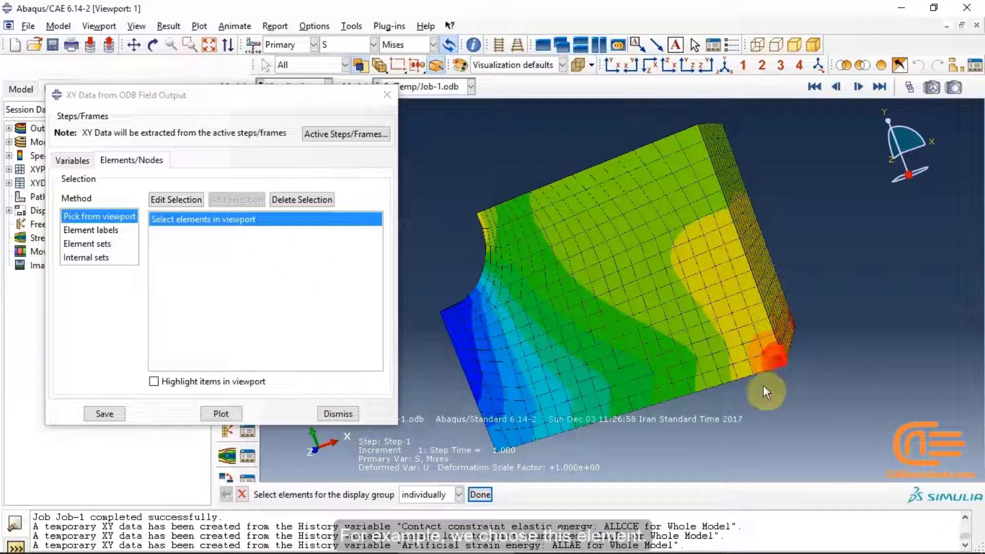
pyautogui.click(481, 495)
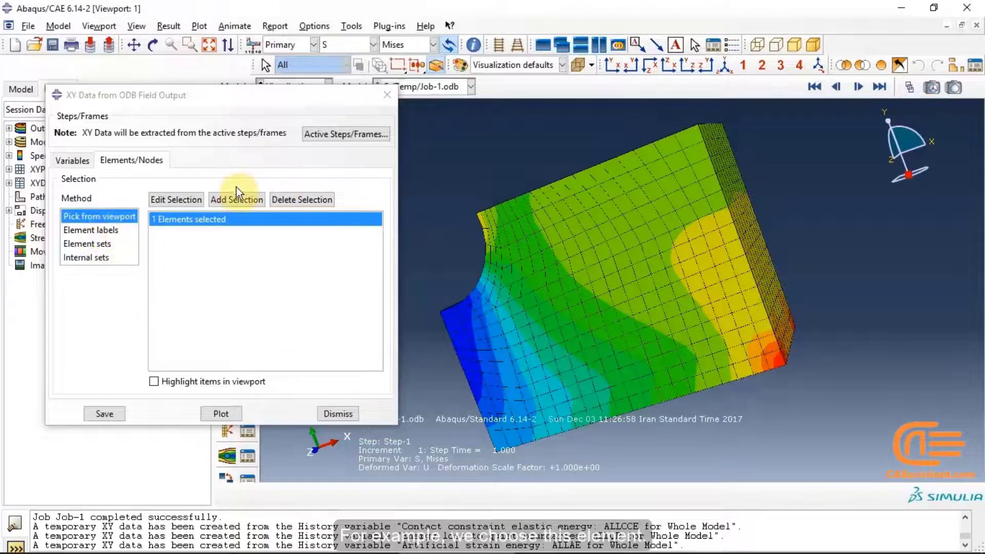
pyautogui.click(215, 415)
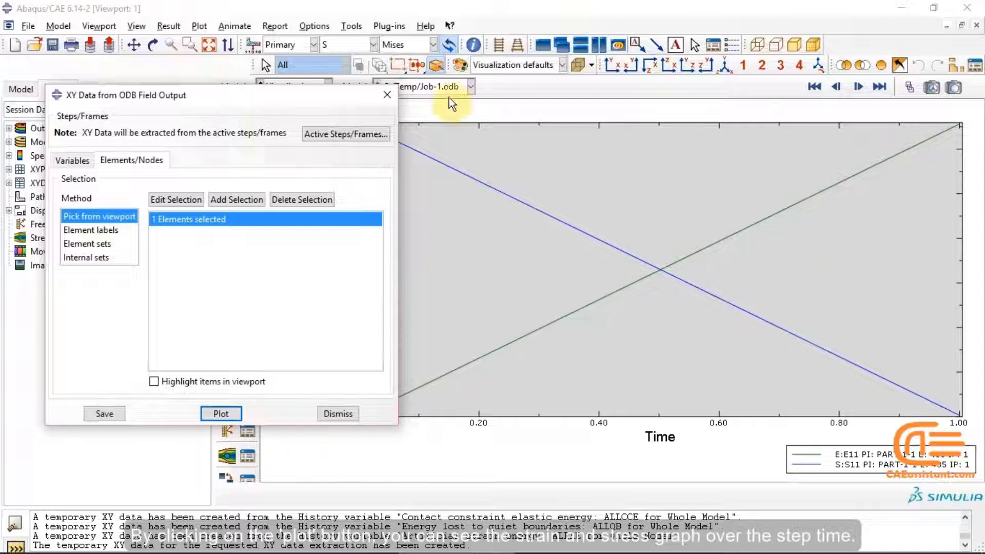
pyautogui.click(391, 92)
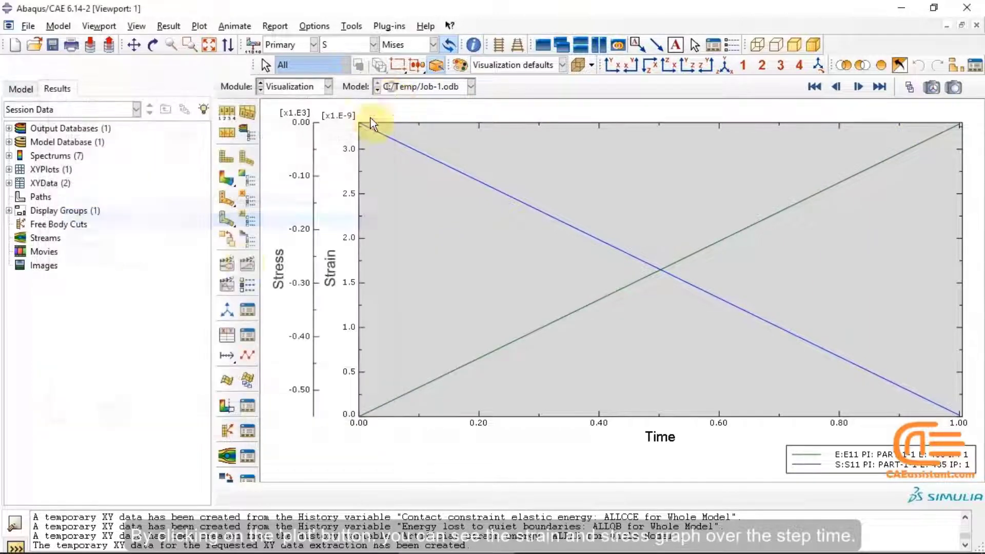
# - Operate on the XY data with a combine expression taking the element's E11 data first and its S11 data second
pyautogui.click(232, 329)
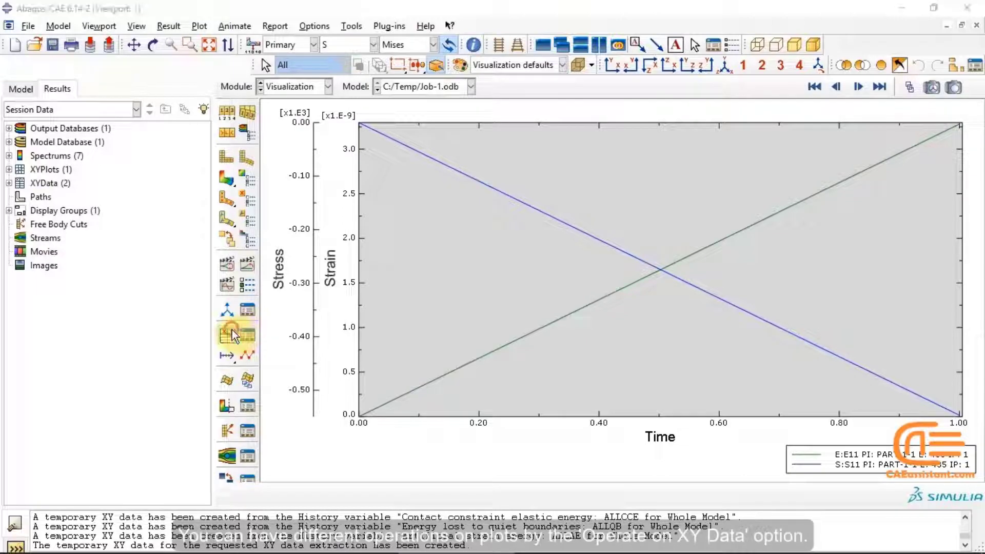
pyautogui.click(42, 205)
pyautogui.click(50, 278)
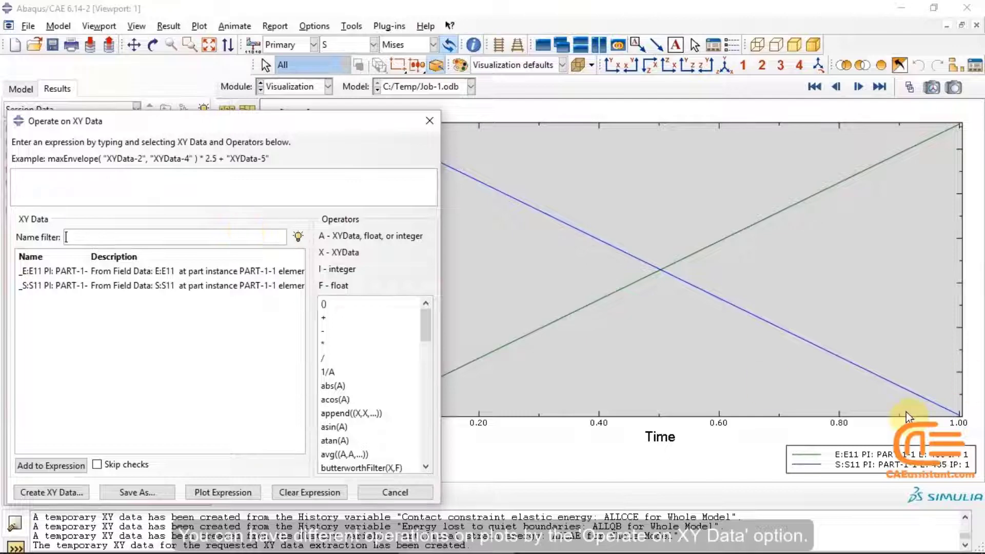
pyautogui.scroll(-1, 349, 372)
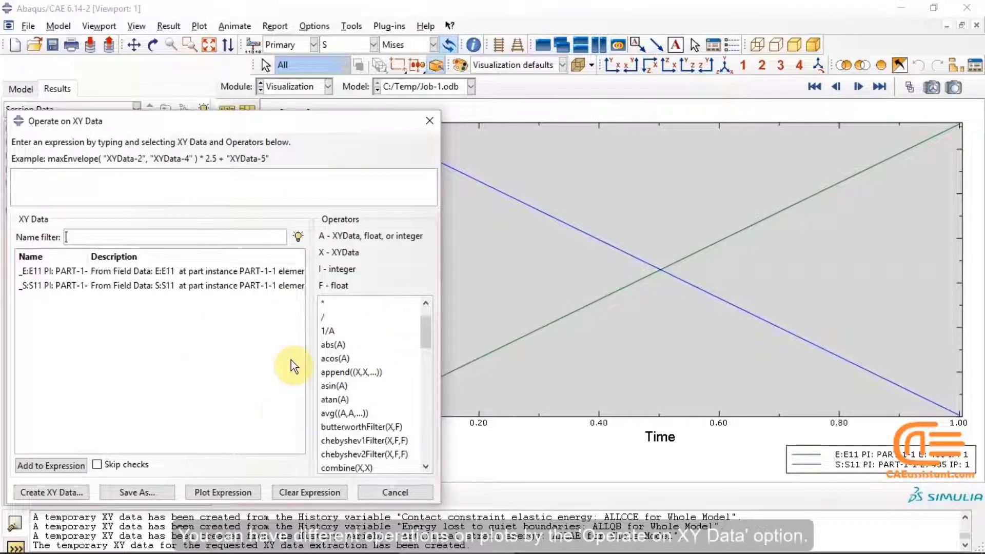
pyautogui.scroll(-1, 383, 377)
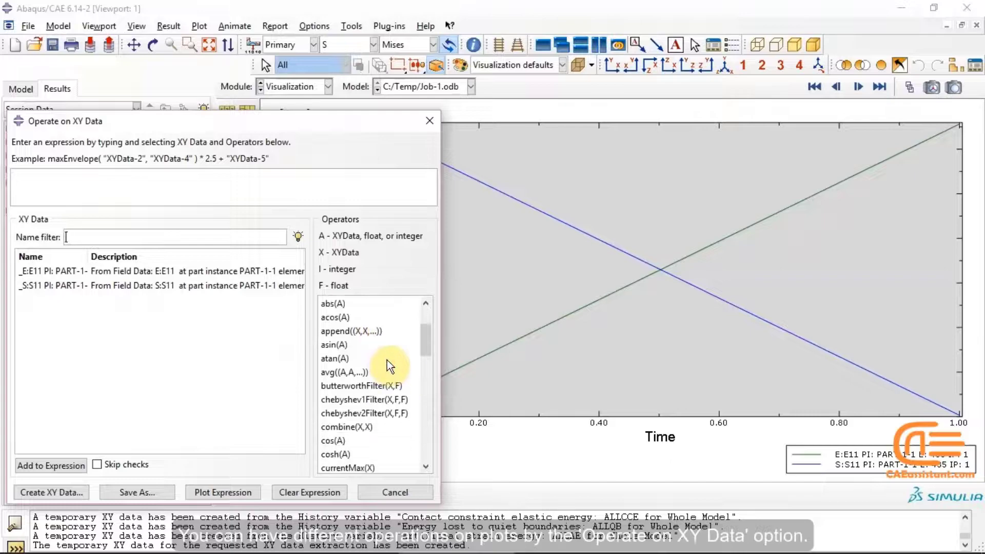
pyautogui.click(335, 427)
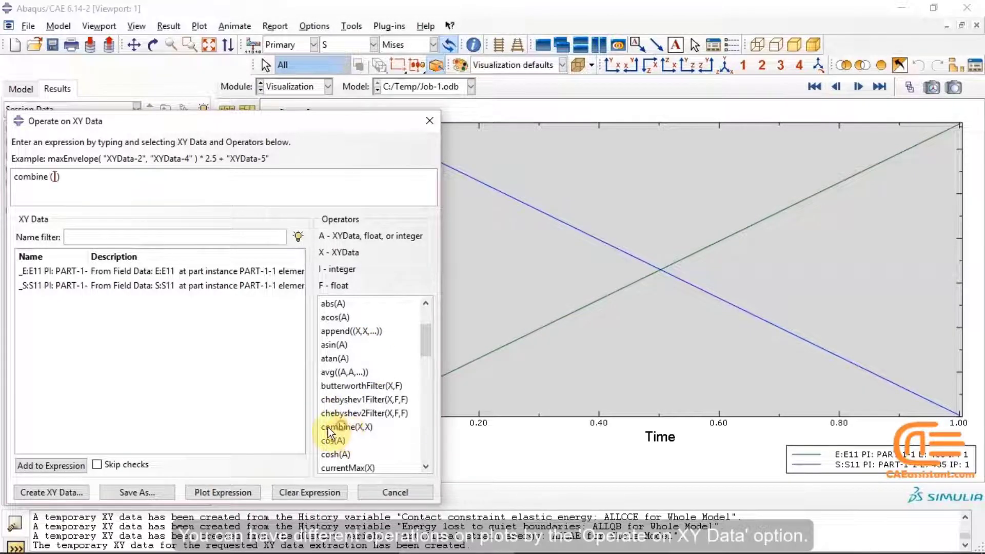
pyautogui.click(91, 271)
pyautogui.doubleClick(113, 273)
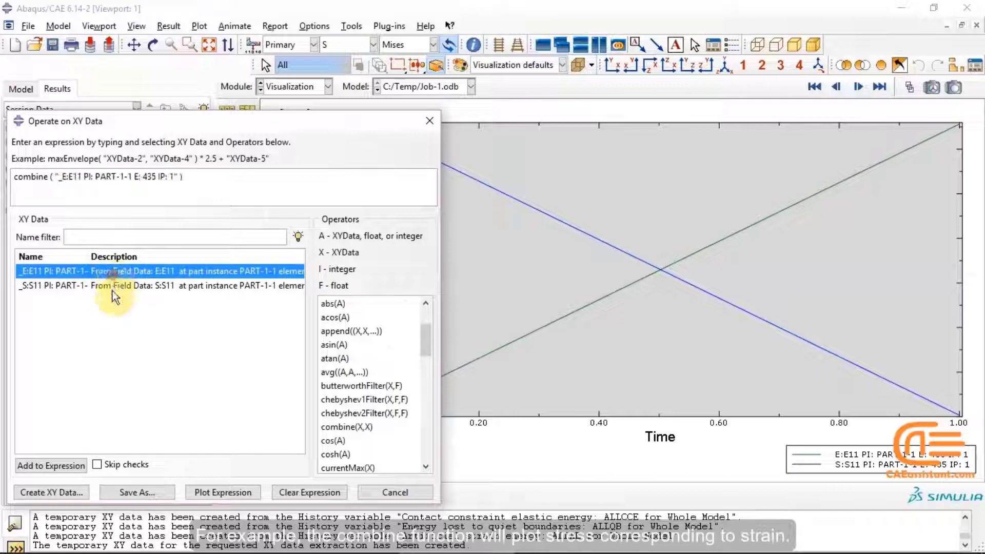
pyautogui.click(113, 287)
pyautogui.doubleClick(112, 287)
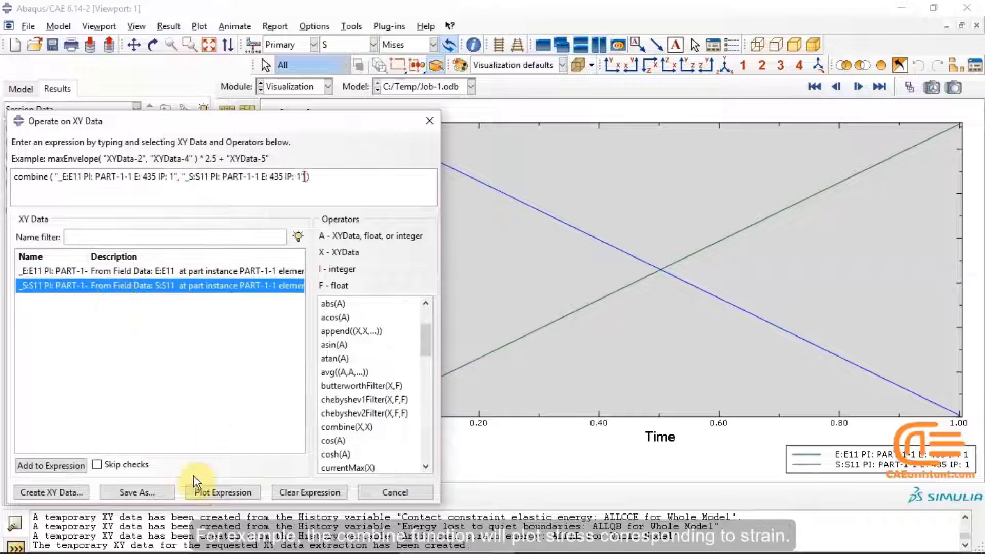
# - Plot the combined stress-strain expression, close the operation window and return to the contour plot on the deformed shape
pyautogui.click(242, 494)
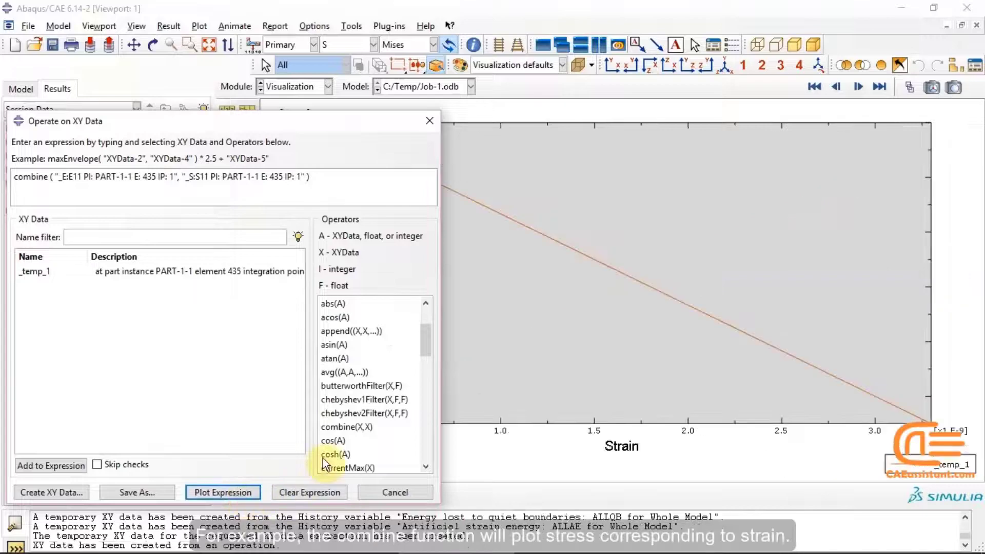
pyautogui.click(439, 122)
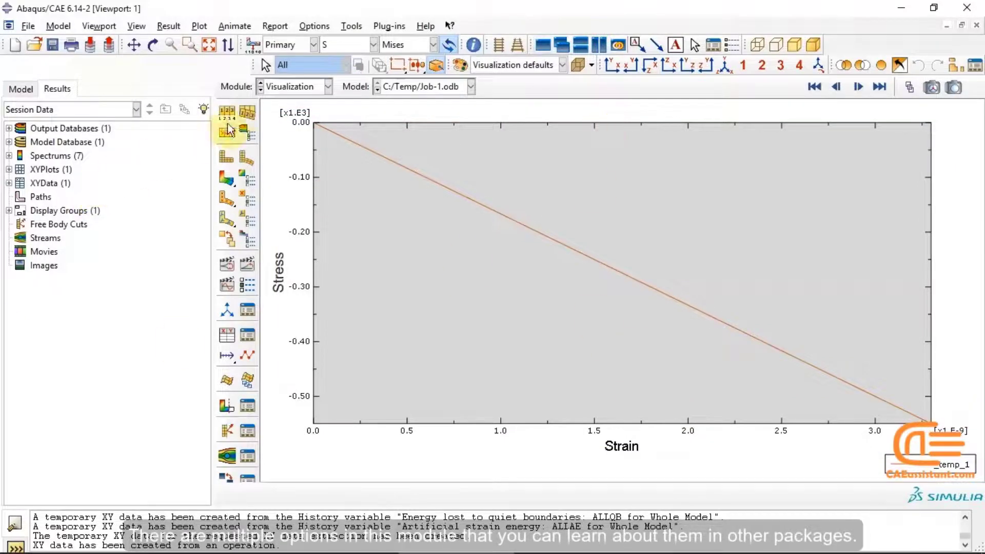
pyautogui.click(228, 180)
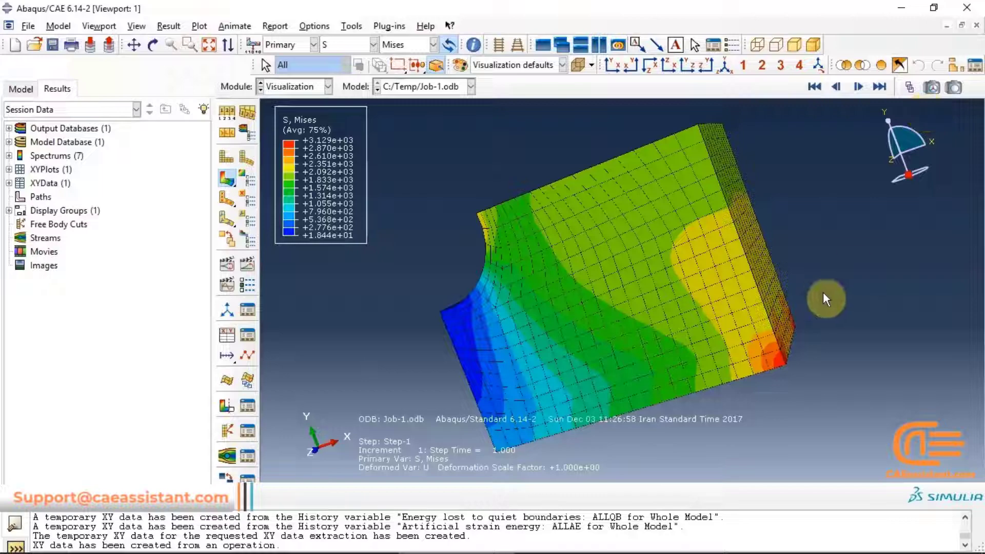
pyautogui.moveTo(644, 544)
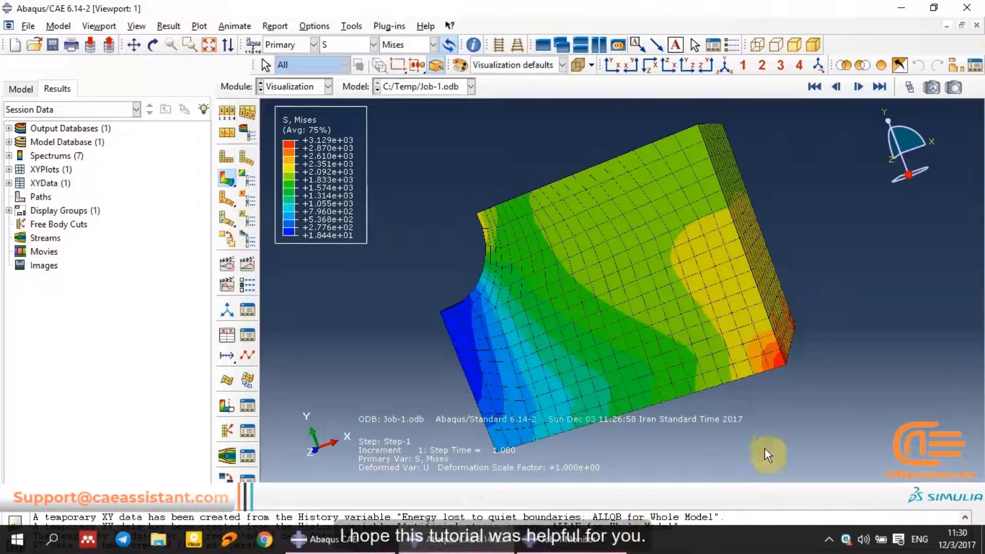